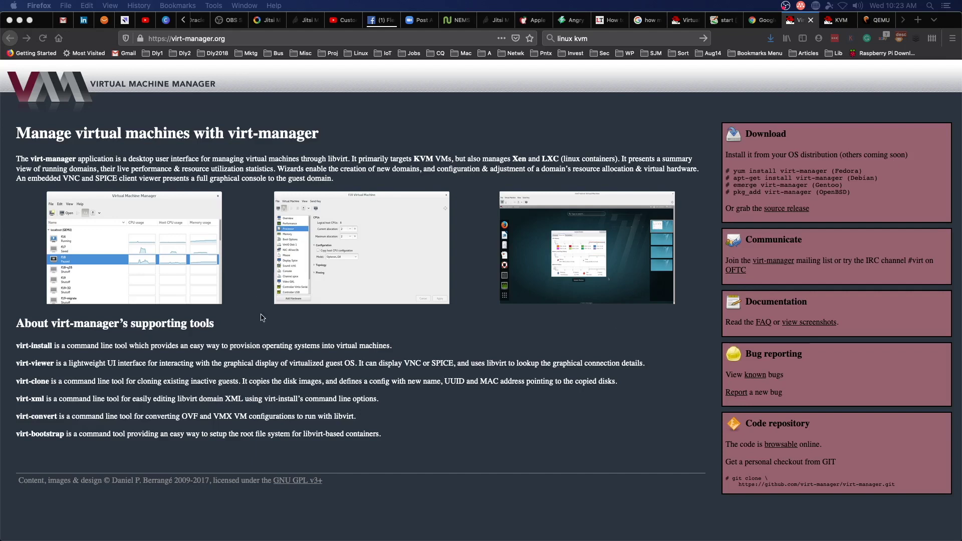
pyautogui.click(171, 269)
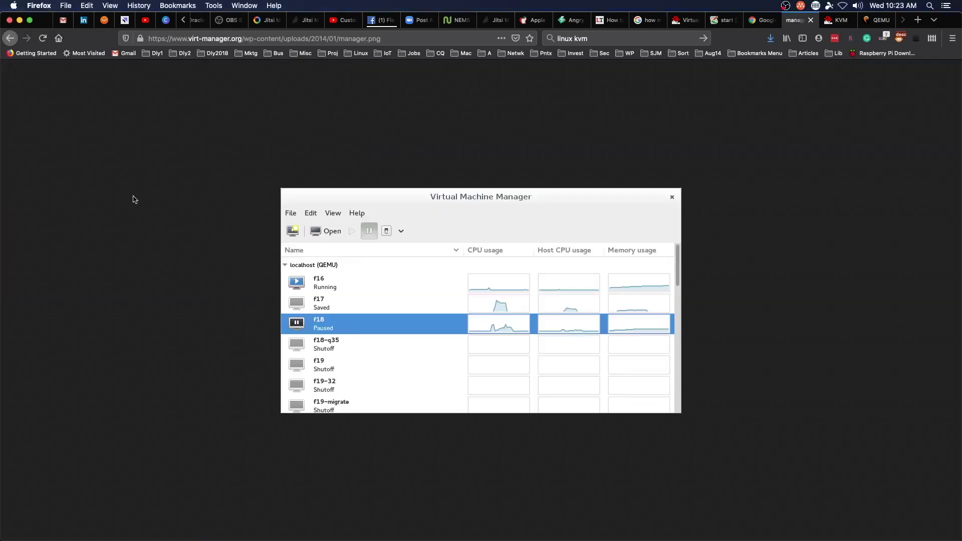
pyautogui.click(11, 36)
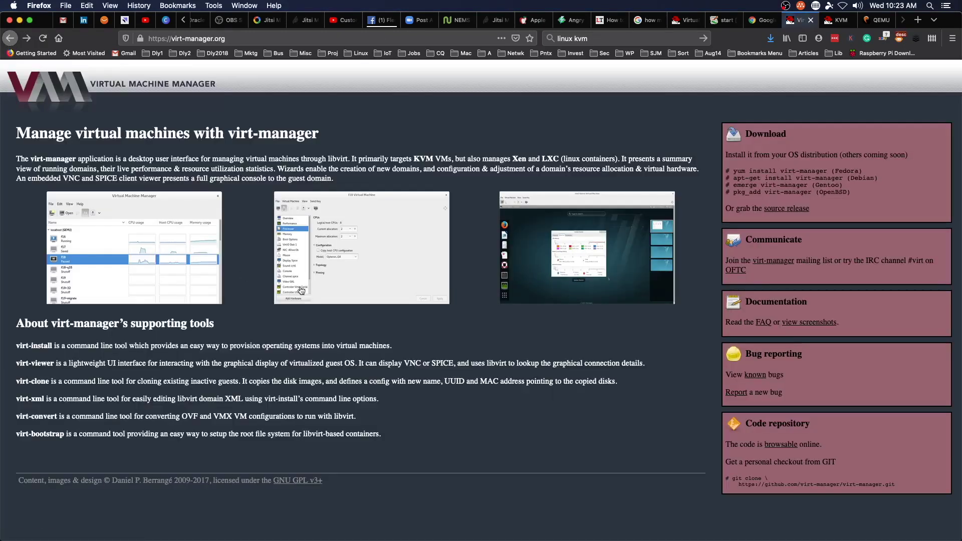
pyautogui.click(346, 243)
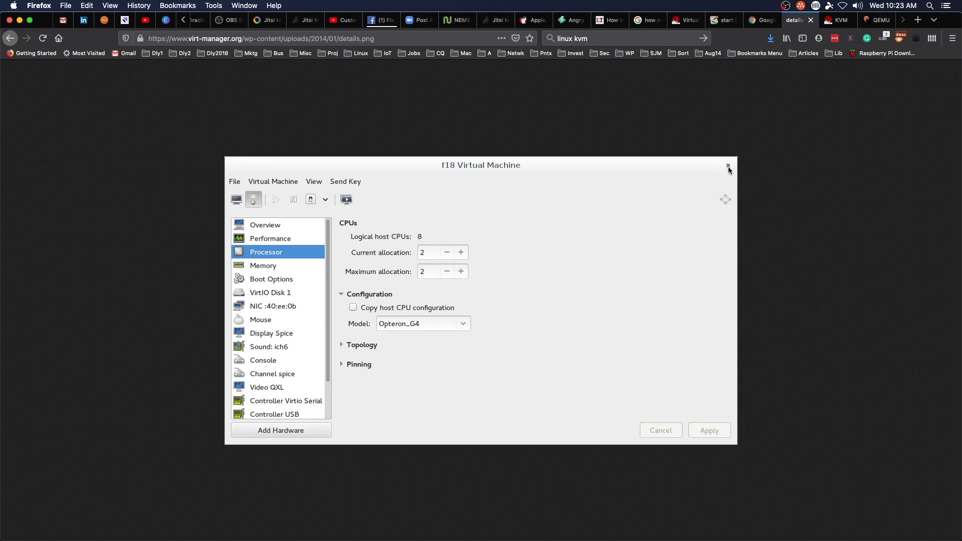
pyautogui.click(10, 35)
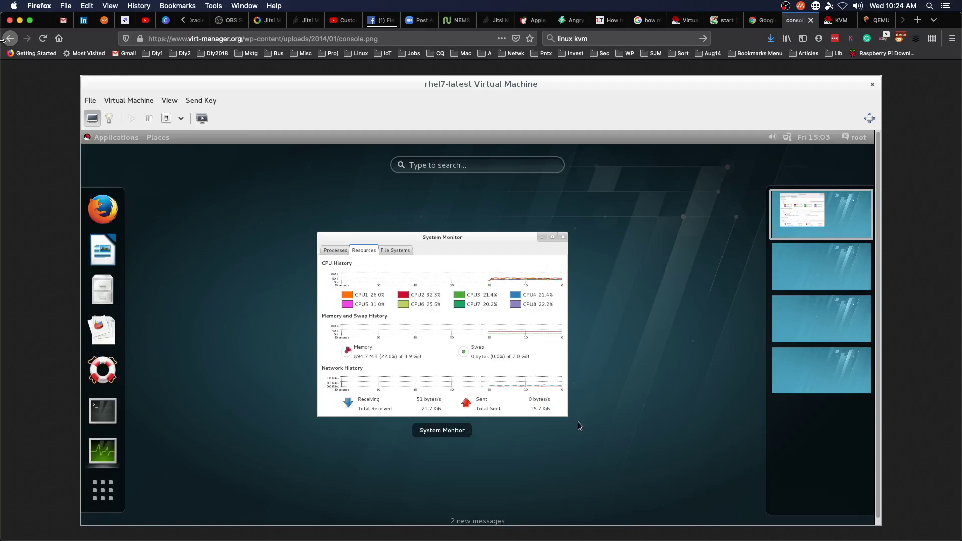
pyautogui.press('super+Left')
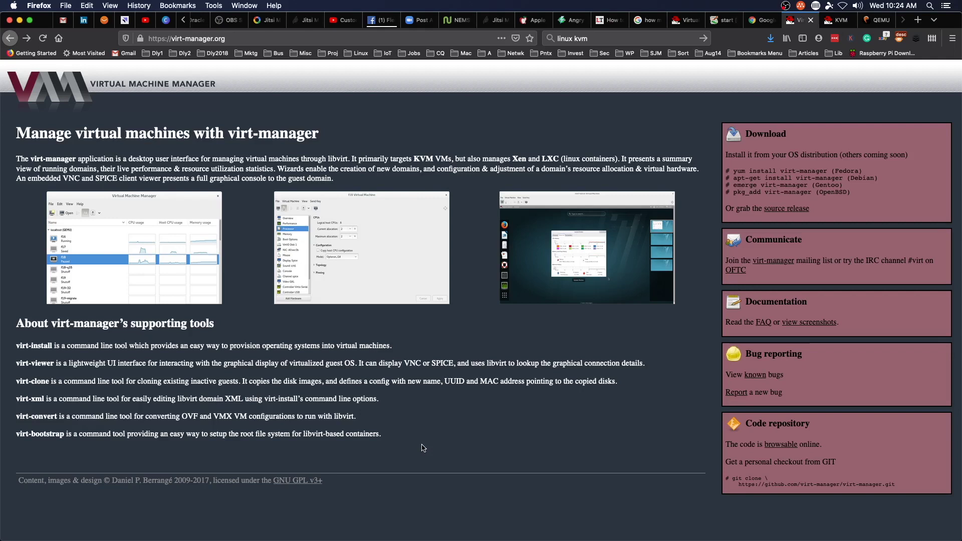
# Step: Visit the KVM project tab, then move on to the QEMU homepage tab
pyautogui.click(839, 22)
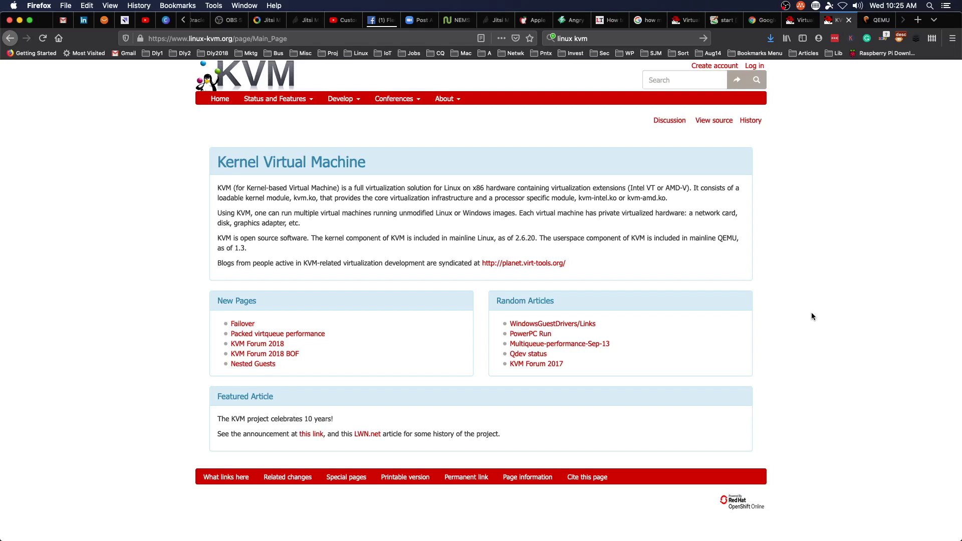
pyautogui.click(875, 20)
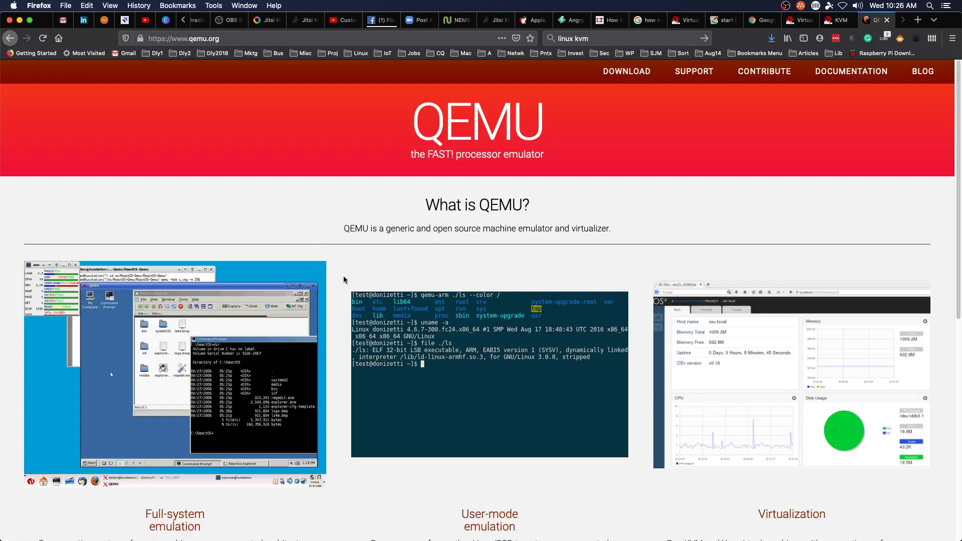
pyautogui.scroll(-2, 343, 280)
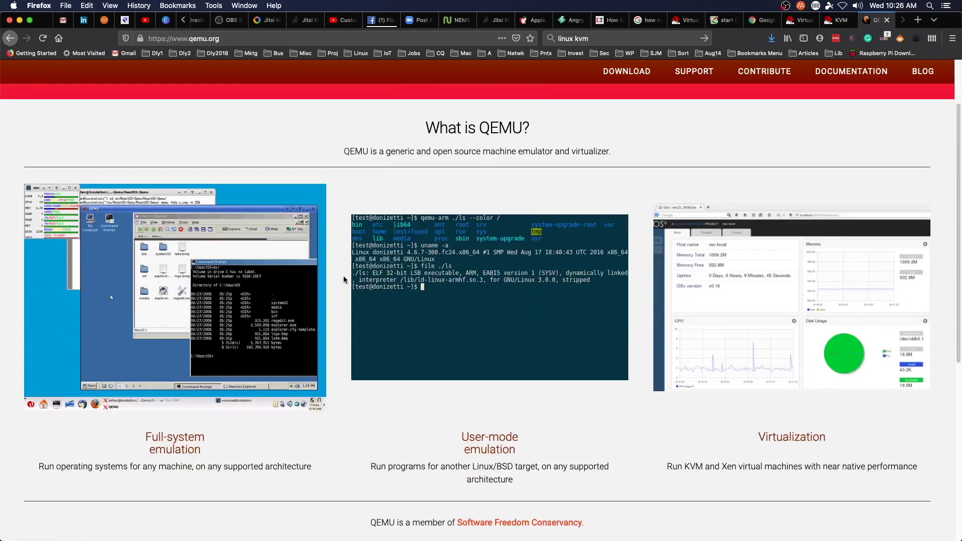
pyautogui.scroll(-2, 343, 281)
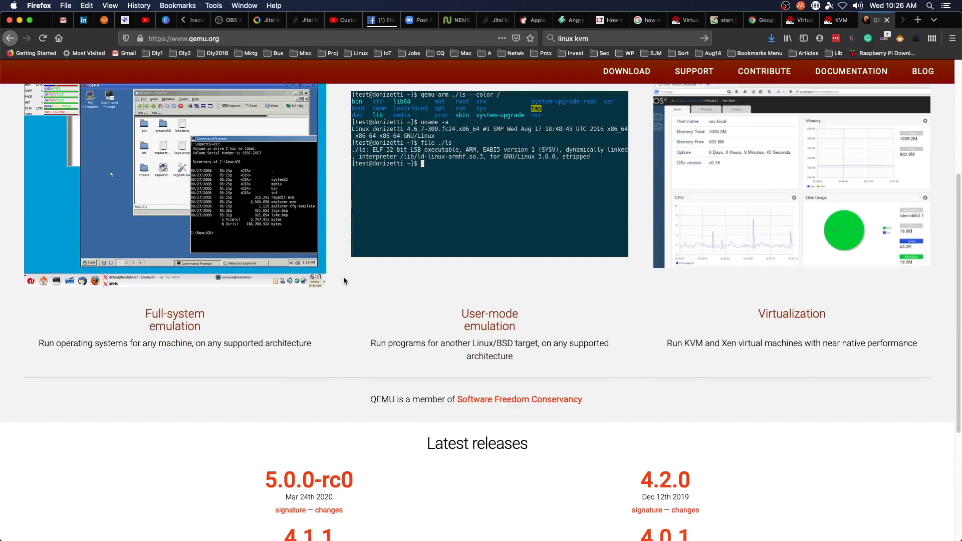
pyautogui.scroll(2, 344, 282)
pyautogui.scroll(2, 342, 327)
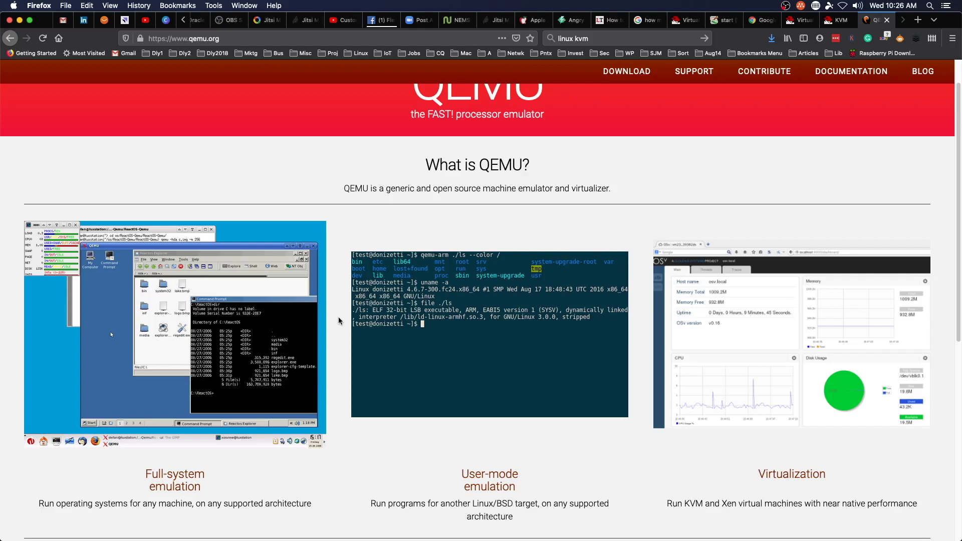
pyautogui.scroll(-5, 339, 323)
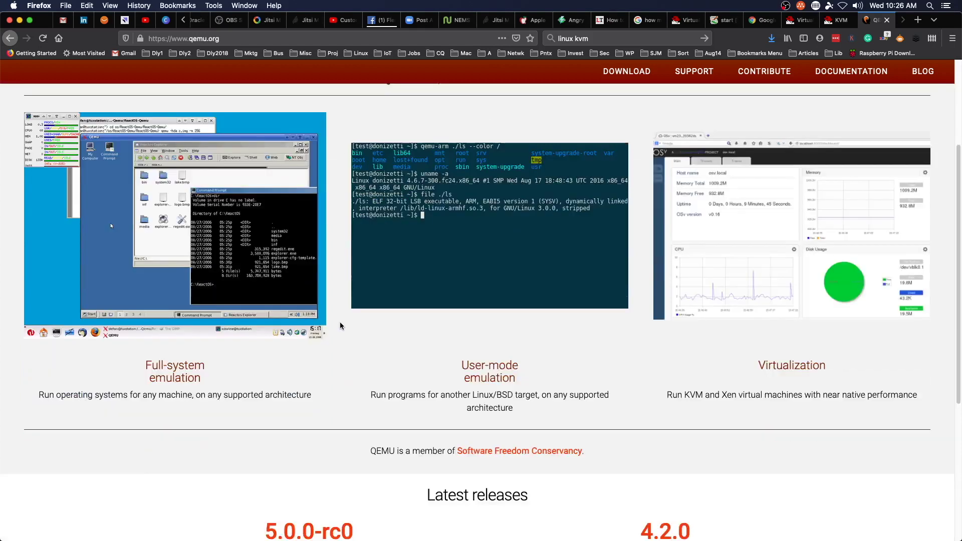
pyautogui.scroll(-4, 254, 322)
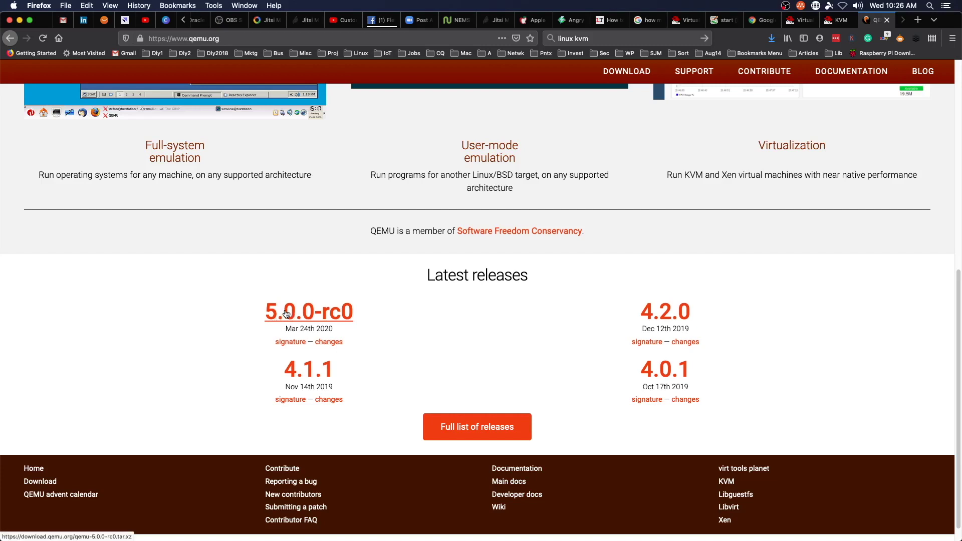
# Step: Open the changelog for the QEMU 5.0.0-rc0 release
pyautogui.click(329, 341)
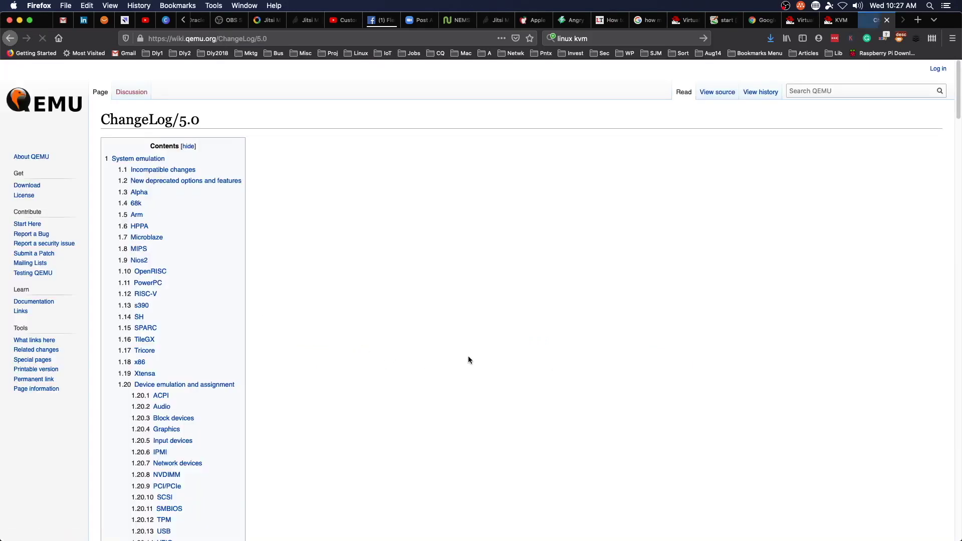
# Step: Zoom into the QEMU 5.0 ChangeLog, jump to its GUI section, and open Planning/5.0
pyautogui.press('super+equal')
pyautogui.press('super+equal')
pyautogui.press('super+equal')
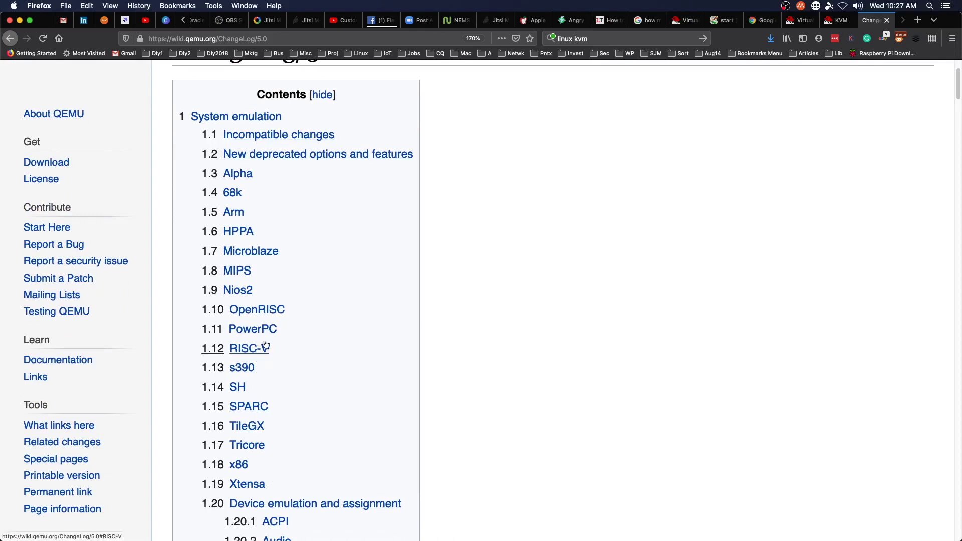
pyautogui.scroll(-2, 414, 292)
pyautogui.scroll(-5, 421, 293)
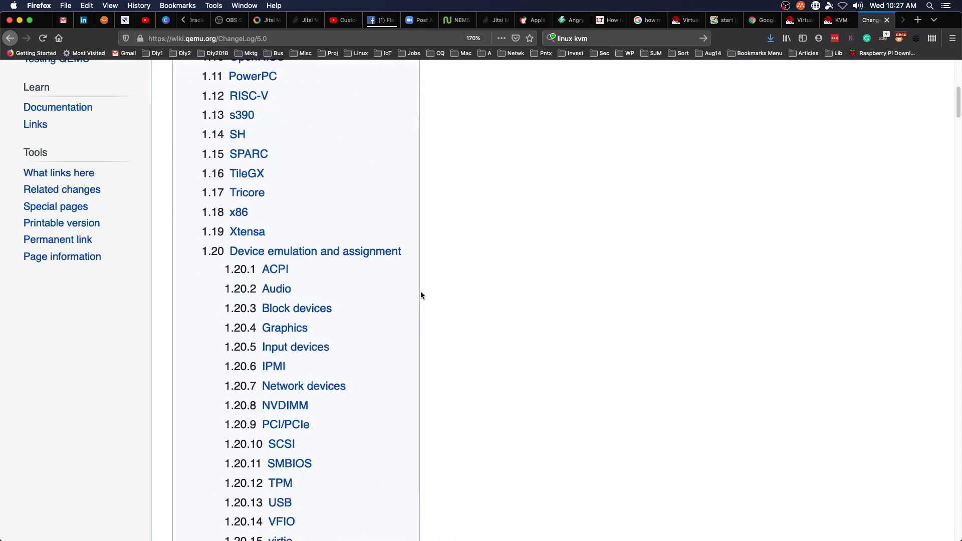
pyautogui.scroll(4, 420, 294)
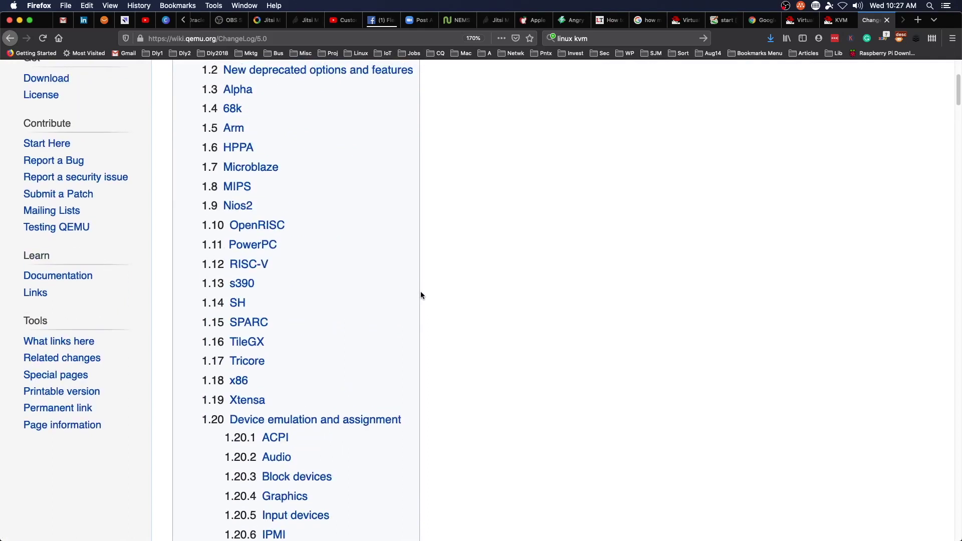
pyautogui.scroll(-2, 421, 295)
pyautogui.scroll(-4, 420, 295)
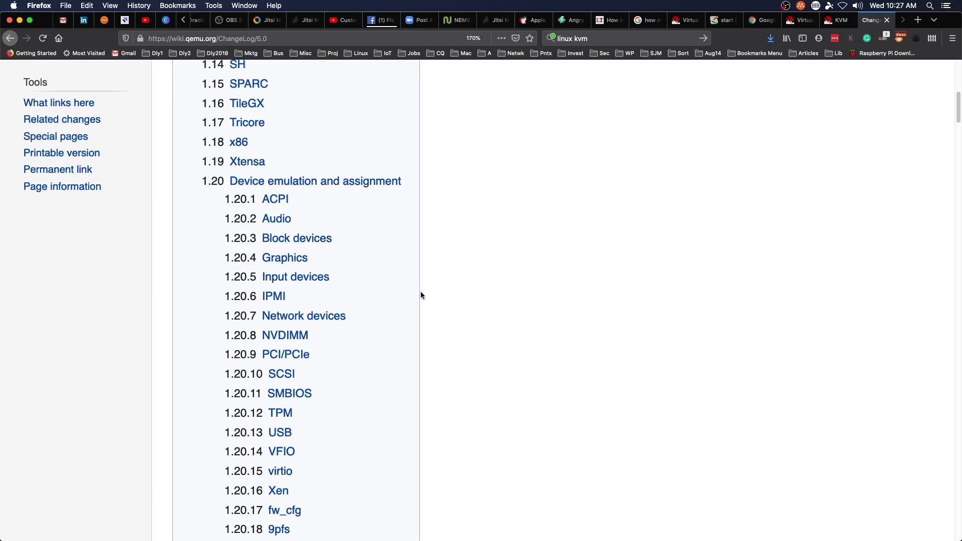
pyautogui.scroll(-1, 421, 295)
pyautogui.scroll(-6, 420, 294)
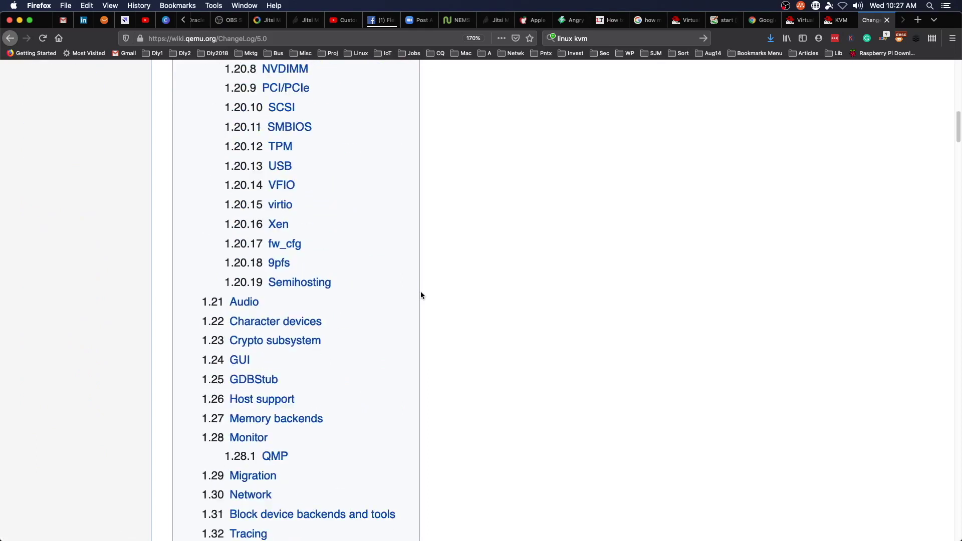
pyautogui.scroll(-3, 421, 295)
pyautogui.click(240, 234)
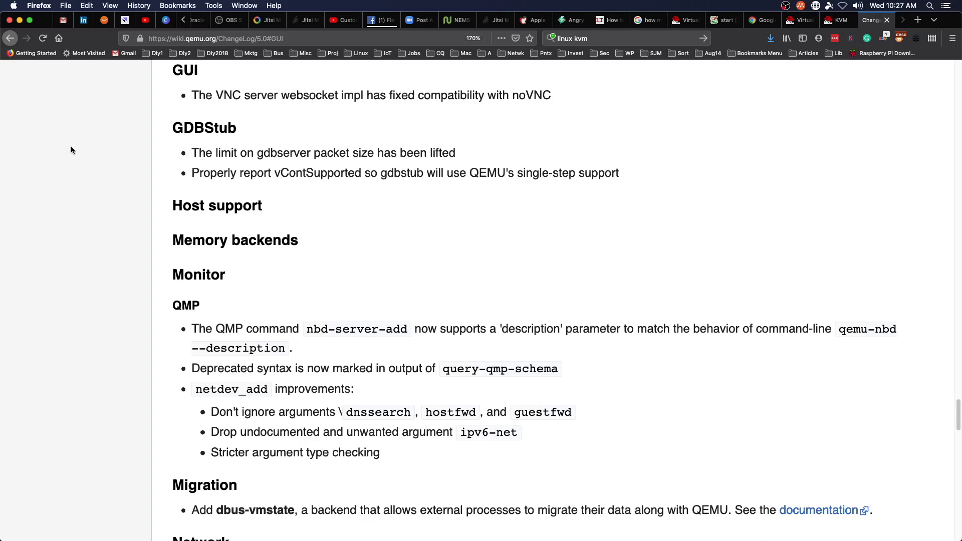
pyautogui.click(9, 36)
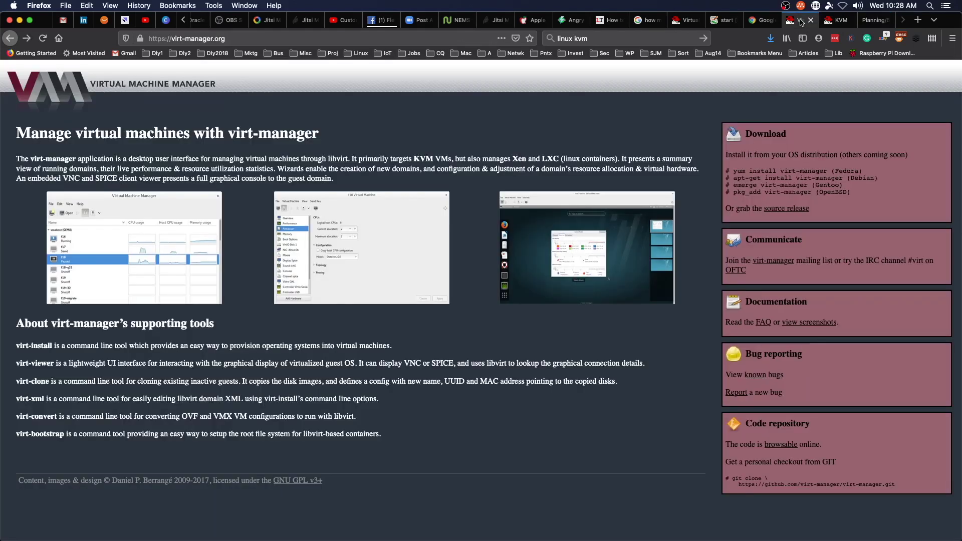
# Step: Cycle through the virt-manager, KVM and QEMU planning tabs, ending on virt-manager
pyautogui.click(803, 20)
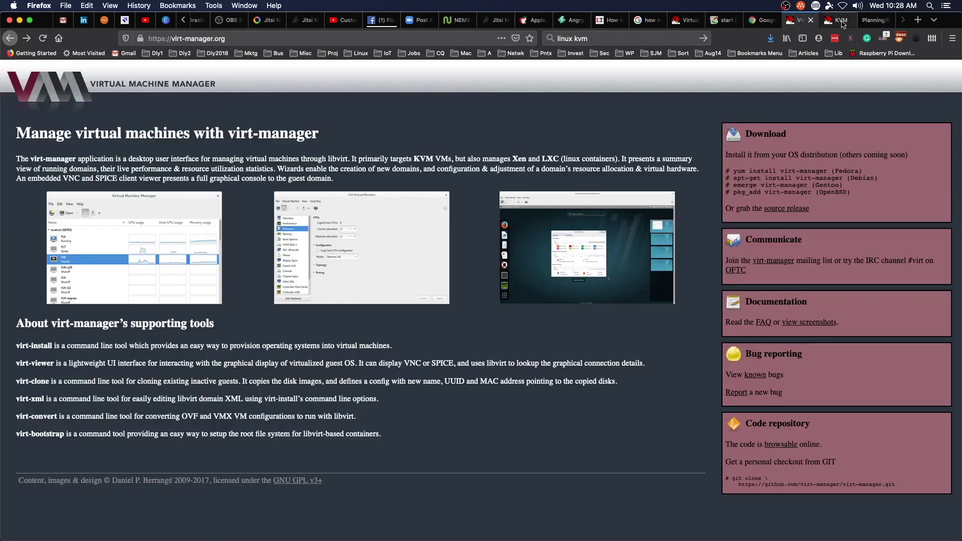
pyautogui.click(838, 21)
pyautogui.click(872, 23)
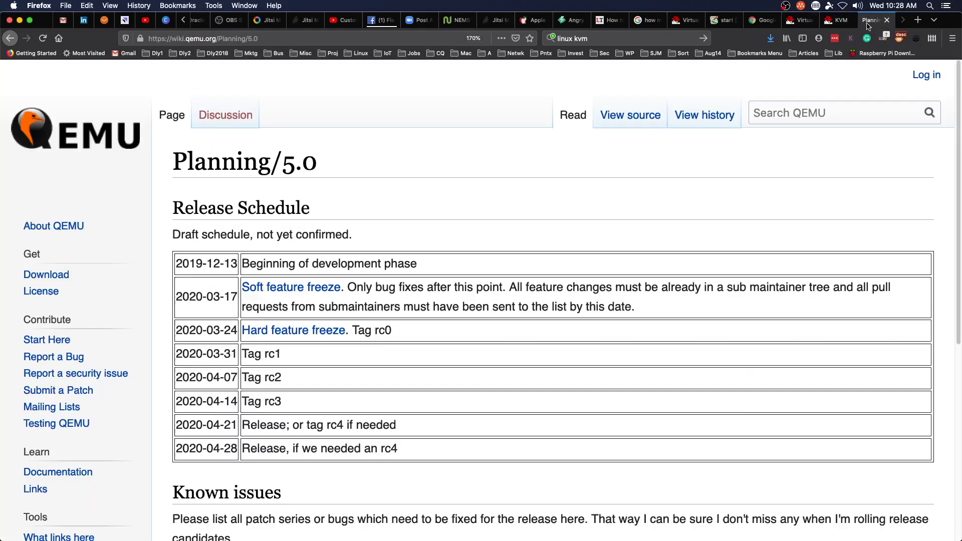
pyautogui.click(802, 23)
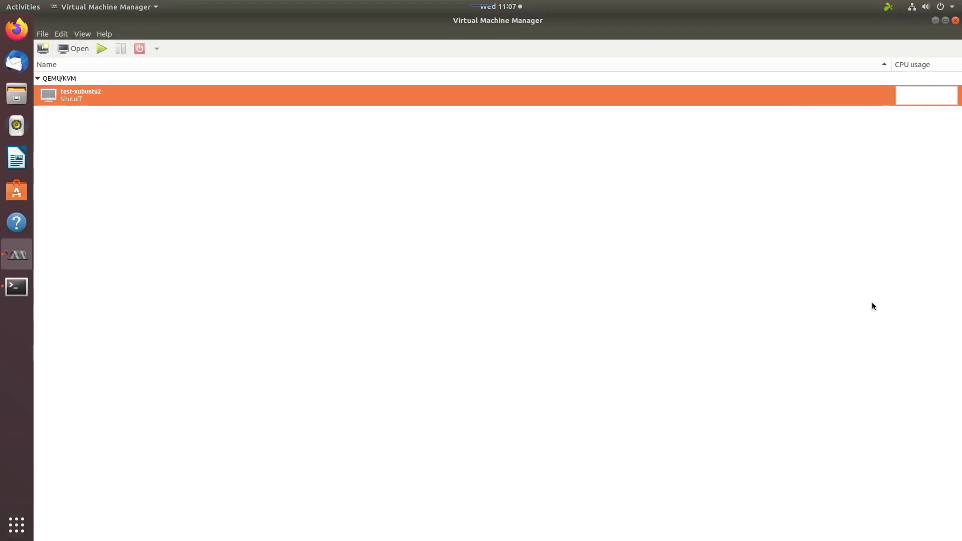
# Step: Start a new VM from local install media, keeping x86_64 architecture, and continue to step 2
pyautogui.click(43, 50)
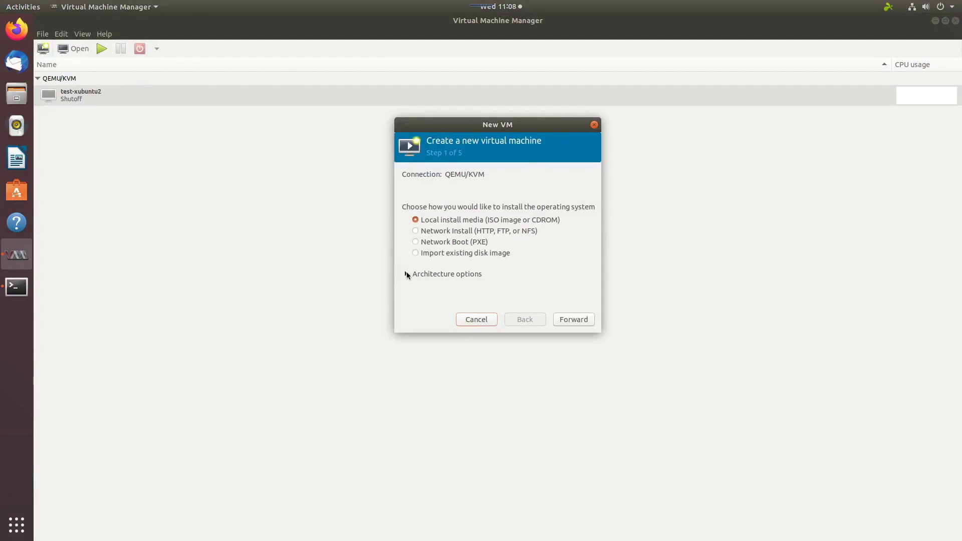
pyautogui.click(406, 275)
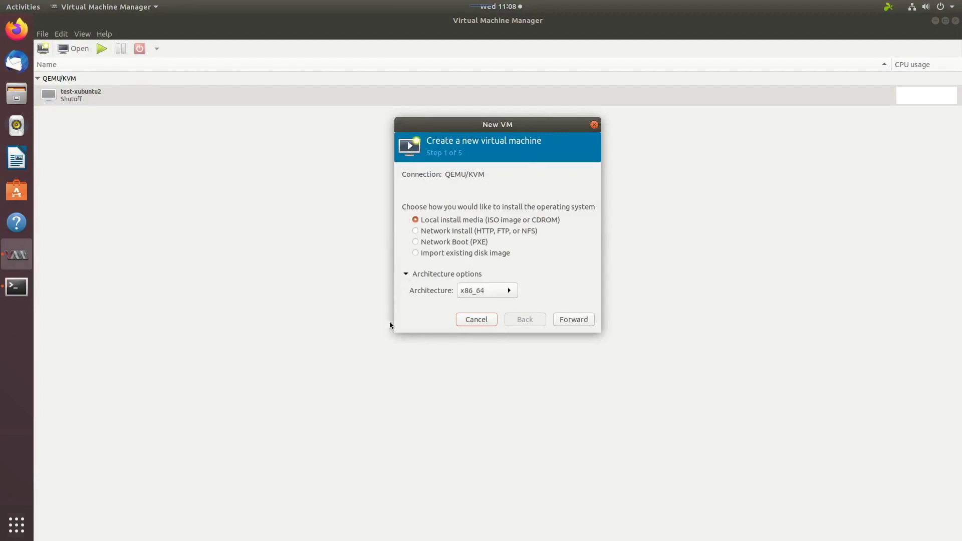
pyautogui.click(511, 292)
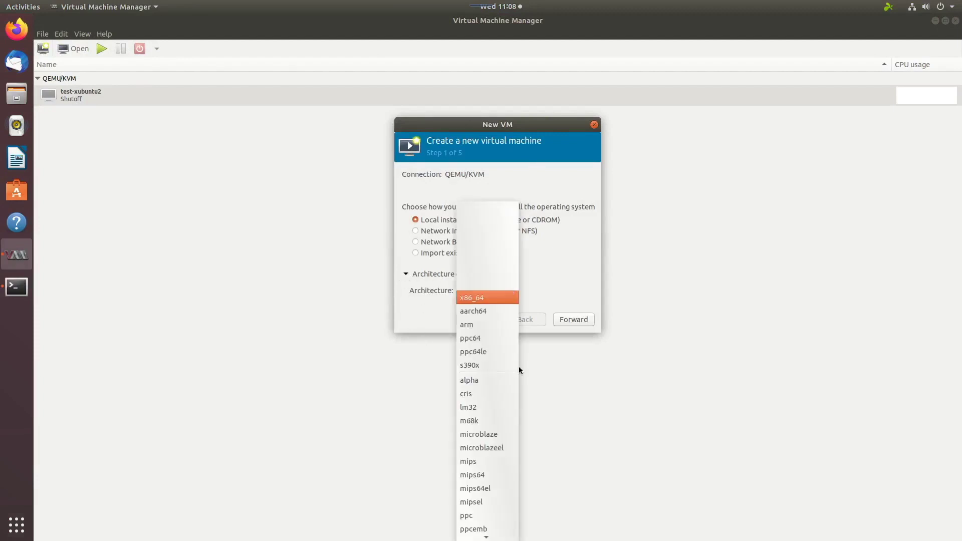
pyautogui.scroll(-3, 515, 370)
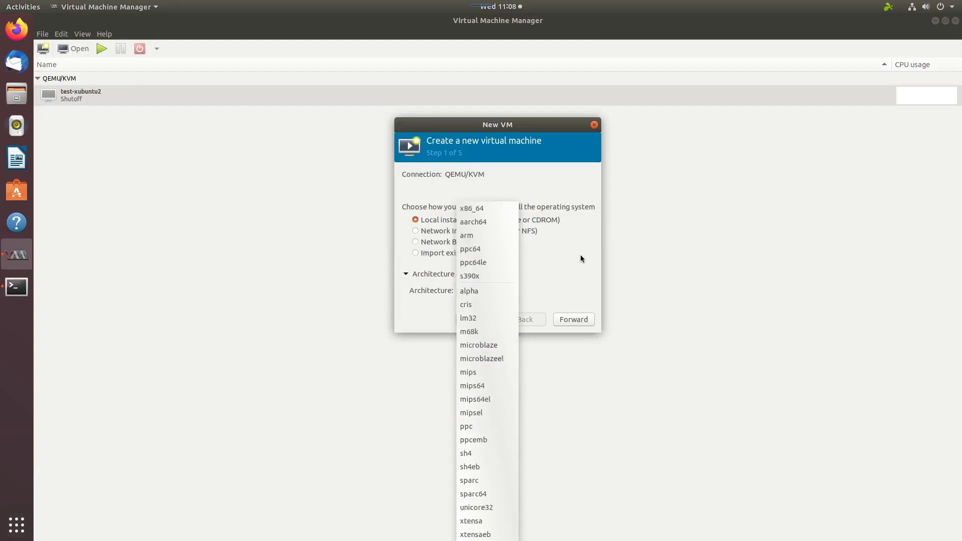
pyautogui.click(575, 268)
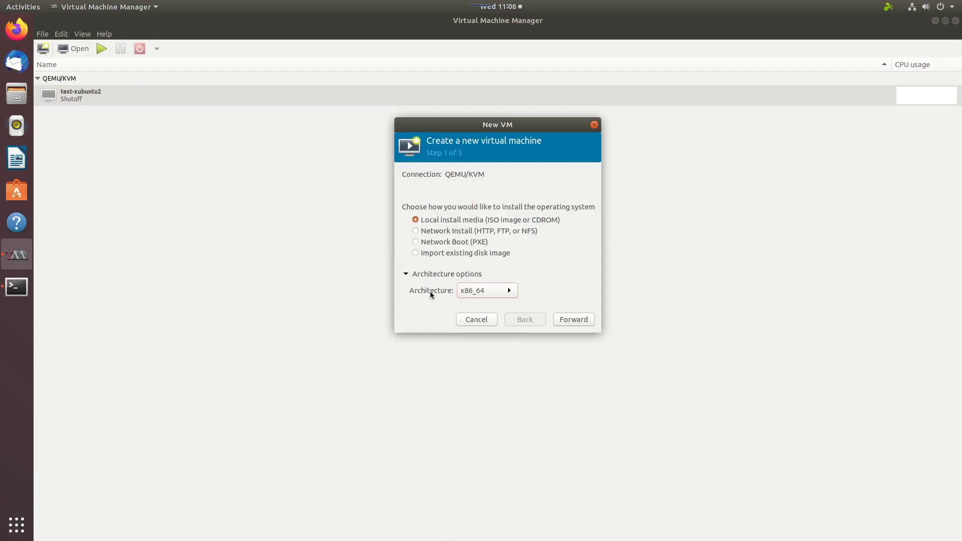
pyautogui.click(404, 276)
pyautogui.click(570, 322)
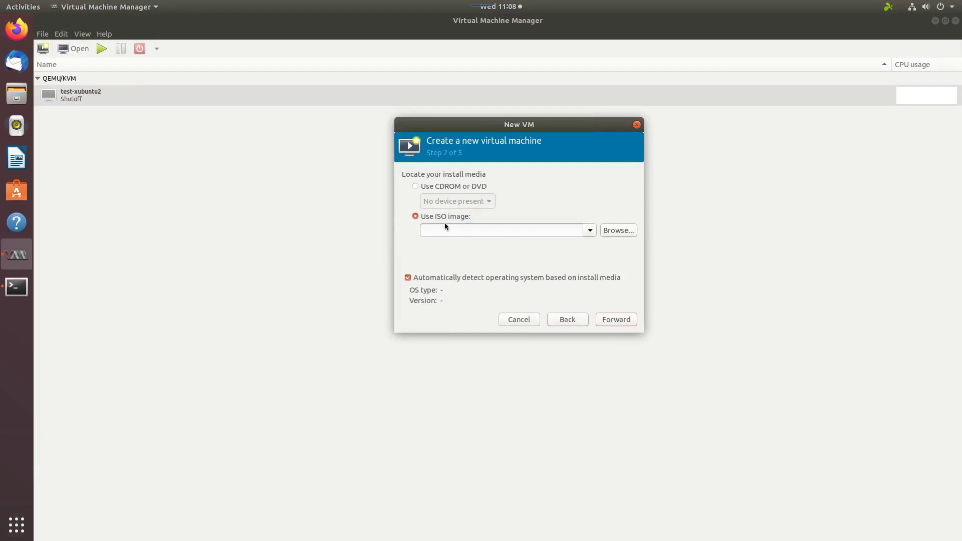
# Step: Choose lubuntu-19.10-desktop-amd64.iso from the refreshed boot pool volumes
pyautogui.click(621, 233)
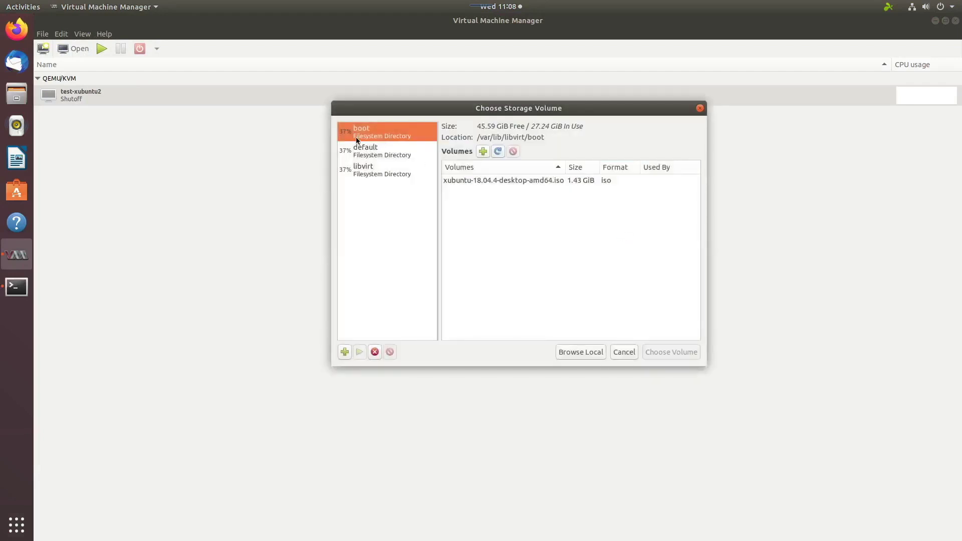
pyautogui.click(499, 153)
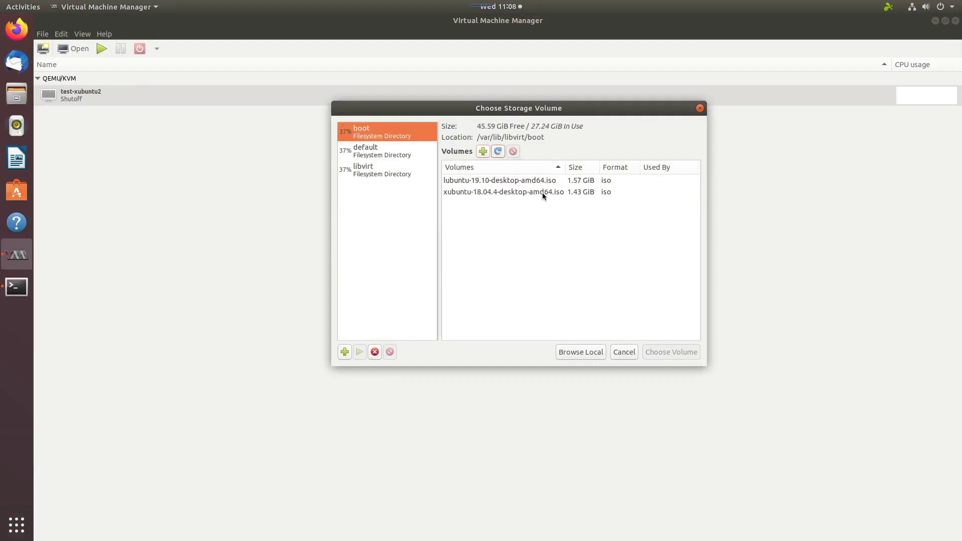
pyautogui.click(451, 181)
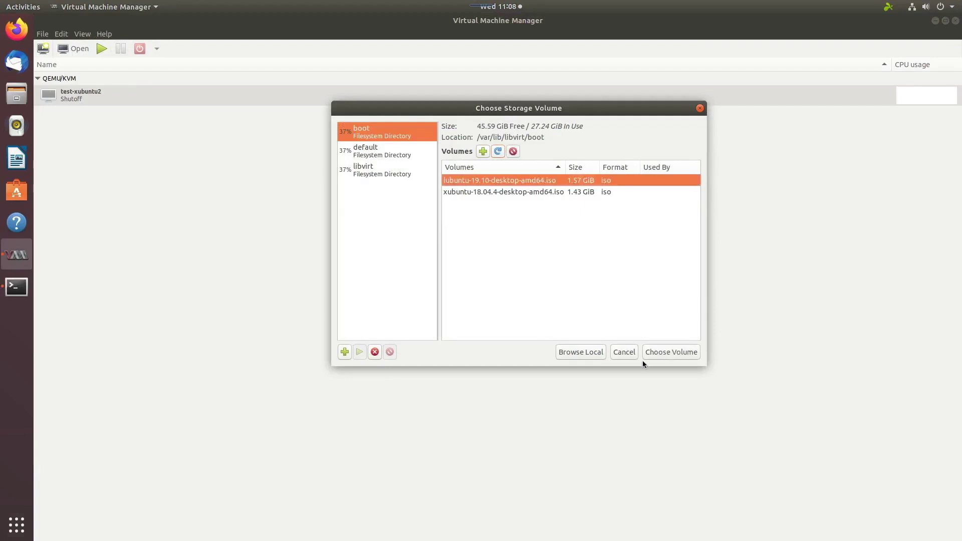
pyautogui.click(668, 351)
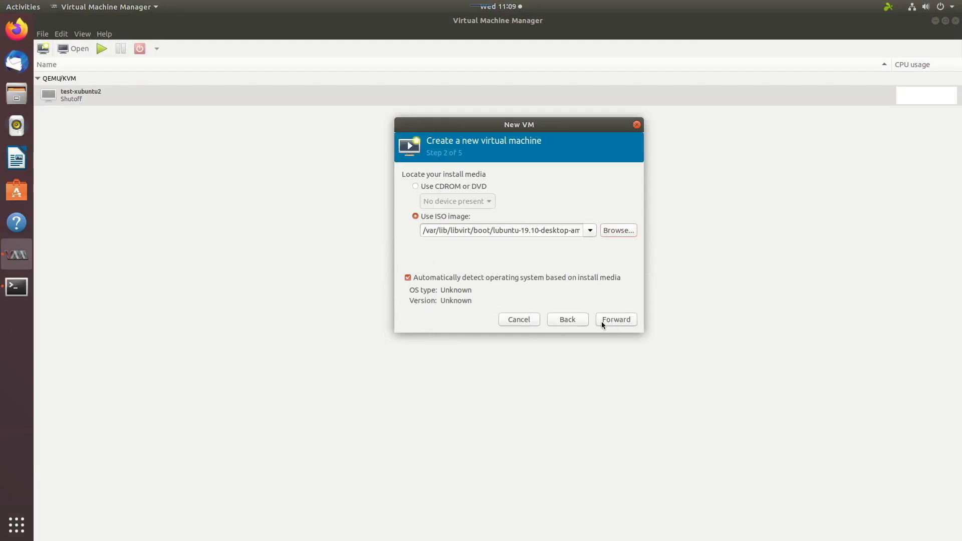
# Step: Accept the default 1024 MiB memory, 1 CPU and 20 GiB disk
pyautogui.click(616, 320)
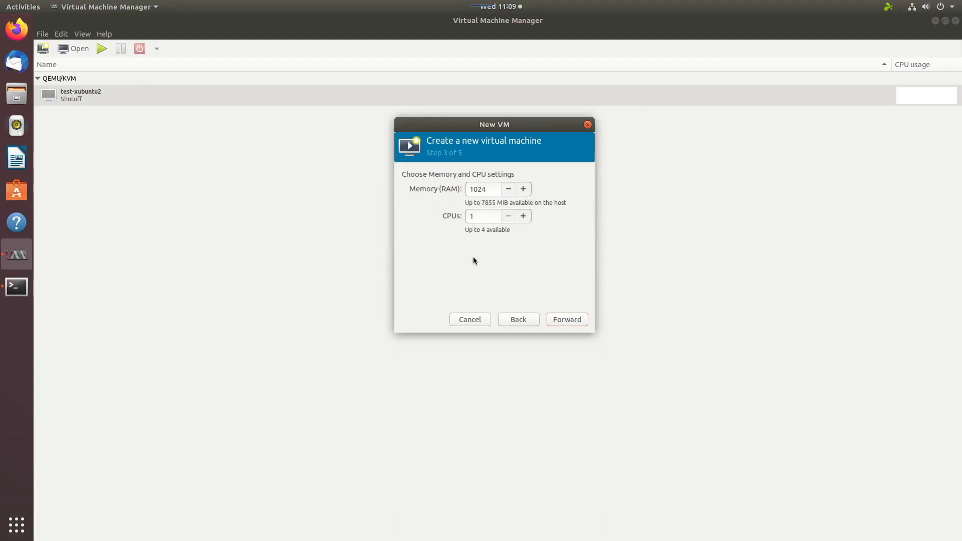
pyautogui.press('Return')
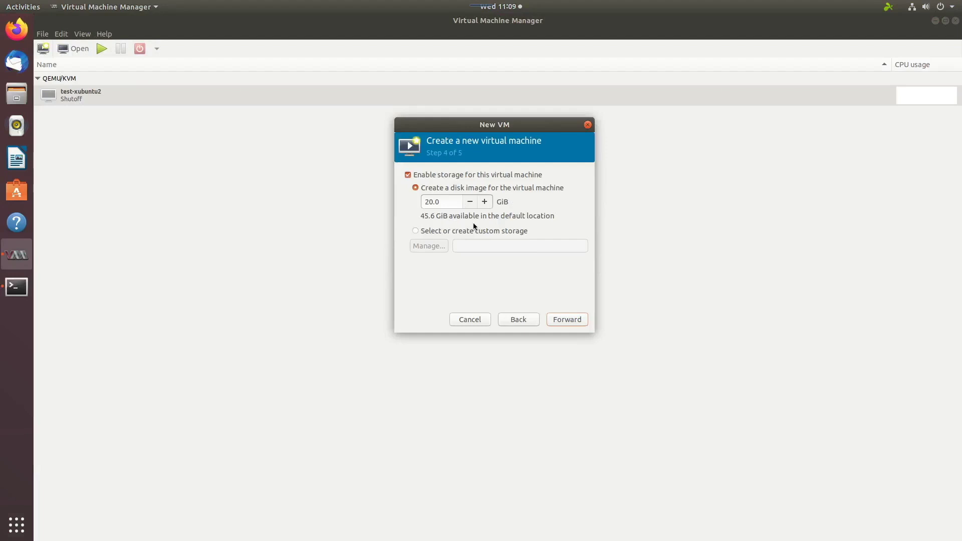
pyautogui.click(570, 318)
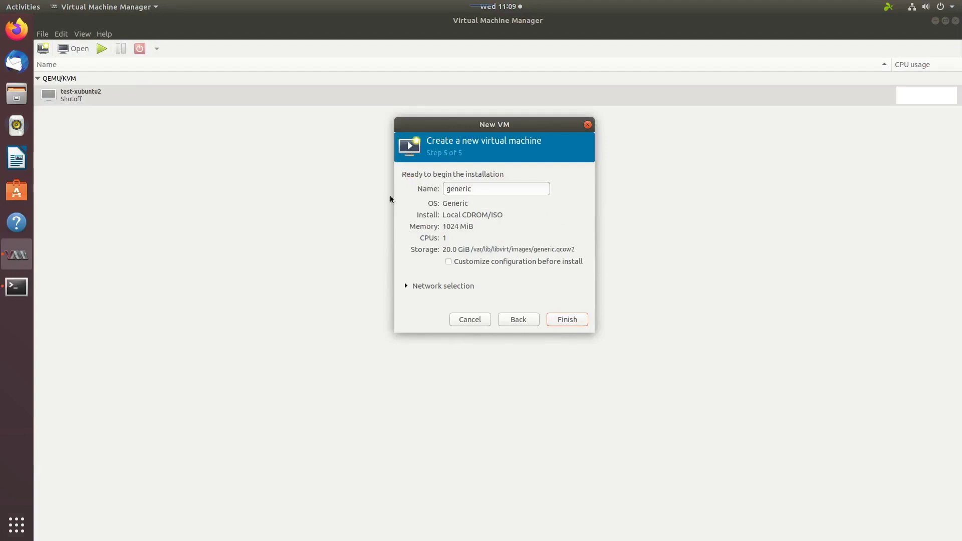
# Step: Name the VM Lubuntu1910, keep the default NAT network, and finish creating it
pyautogui.click(516, 189)
pyautogui.doubleClick(517, 188)
pyautogui.press('BackSpace')
pyautogui.write('Lubun')
pyautogui.write('tu1910')
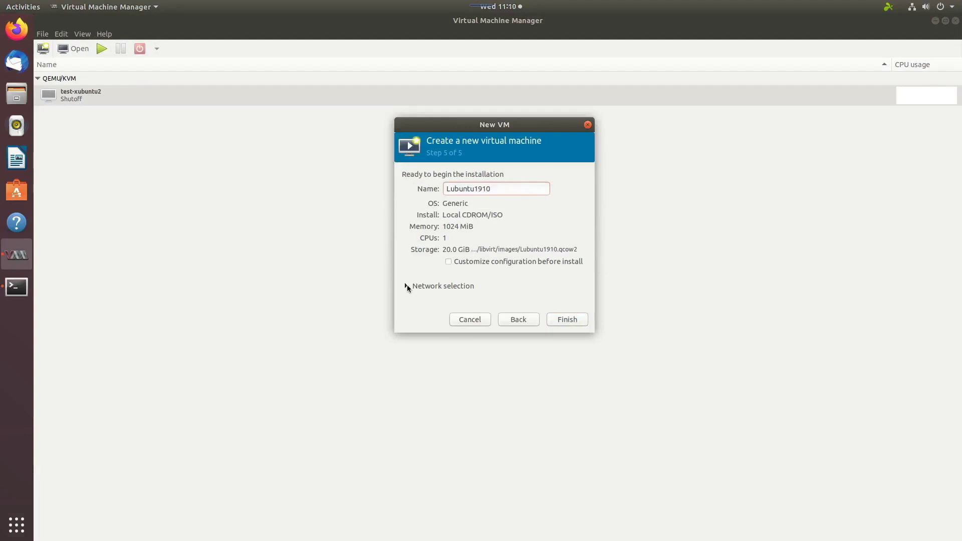
pyautogui.click(406, 286)
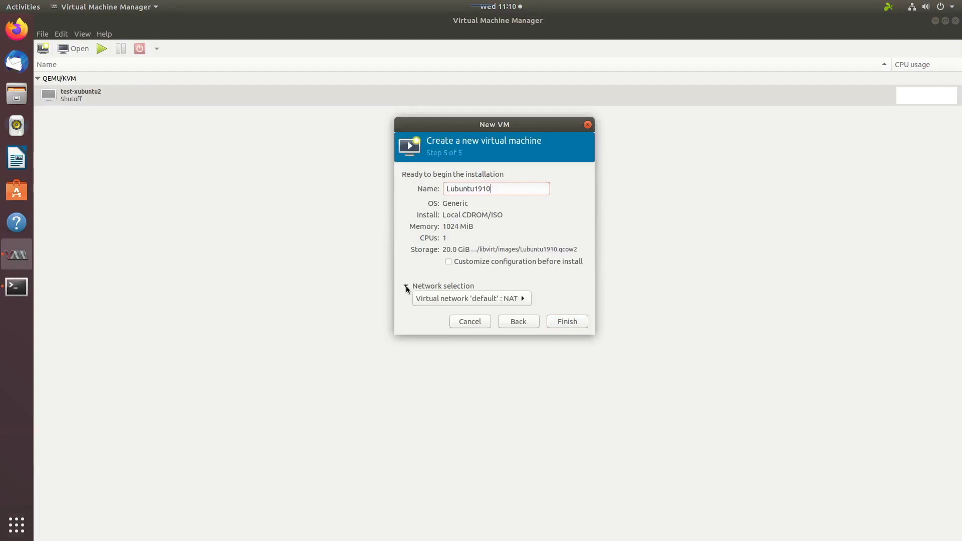
pyautogui.click(517, 298)
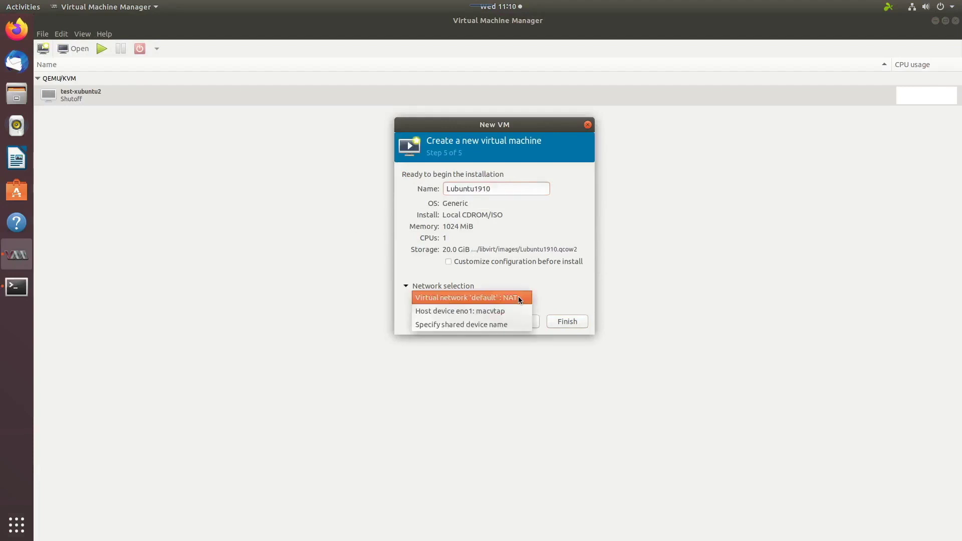
pyautogui.click(518, 297)
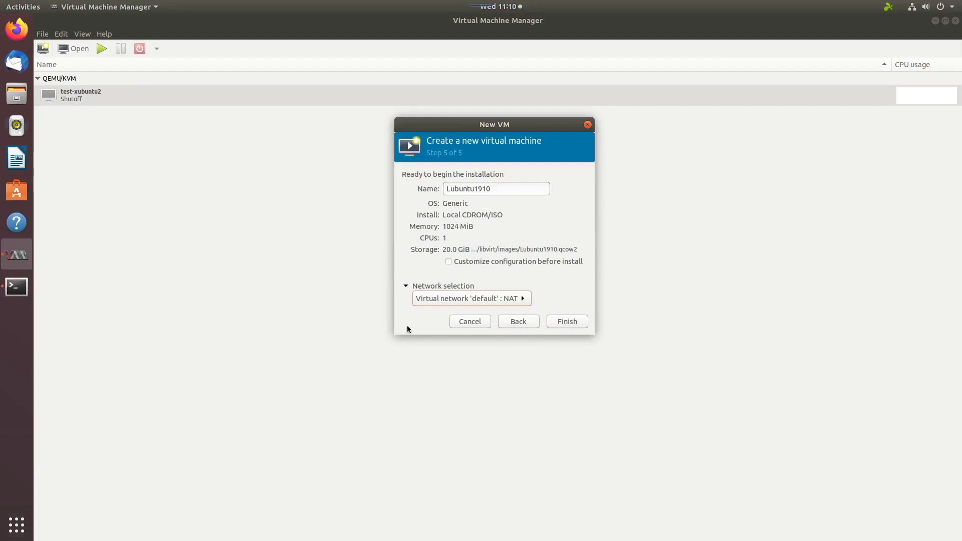
pyautogui.click(567, 323)
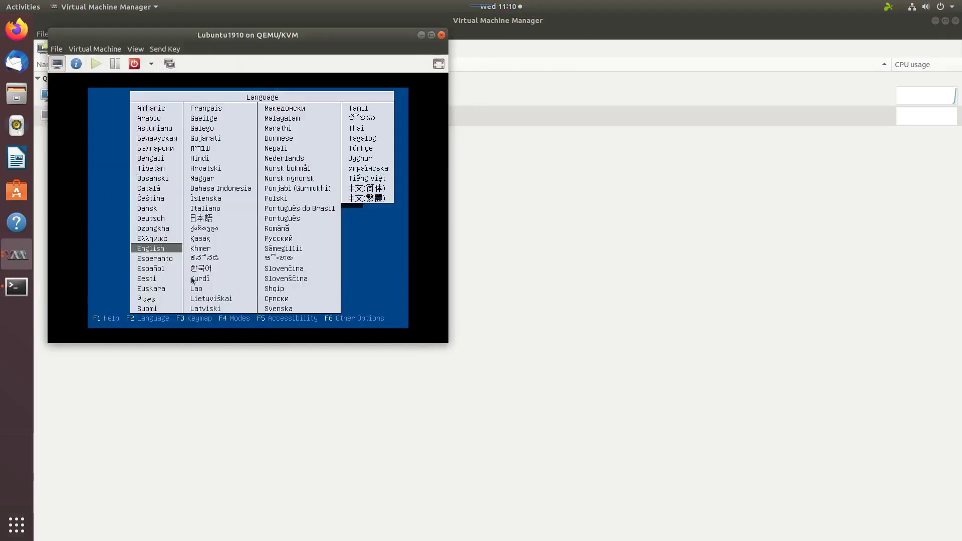
# Step: Force Lubuntu1910 off, then reopen its window on the hardware details view
pyautogui.click(151, 63)
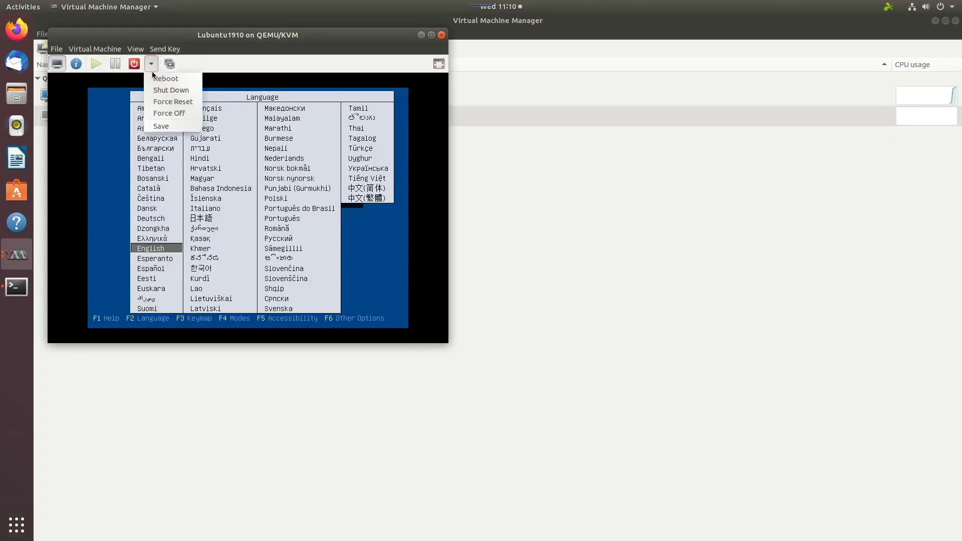
pyautogui.click(174, 90)
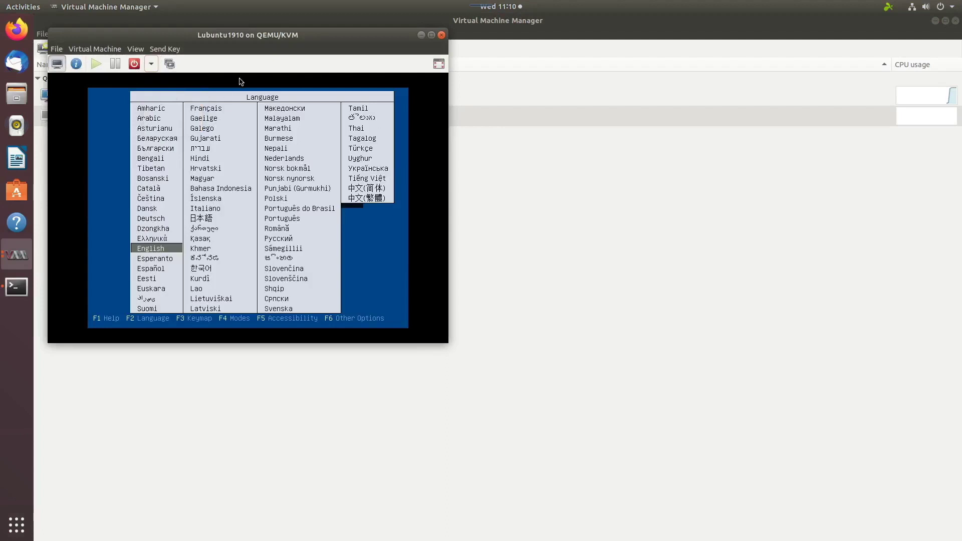
pyautogui.click(441, 34)
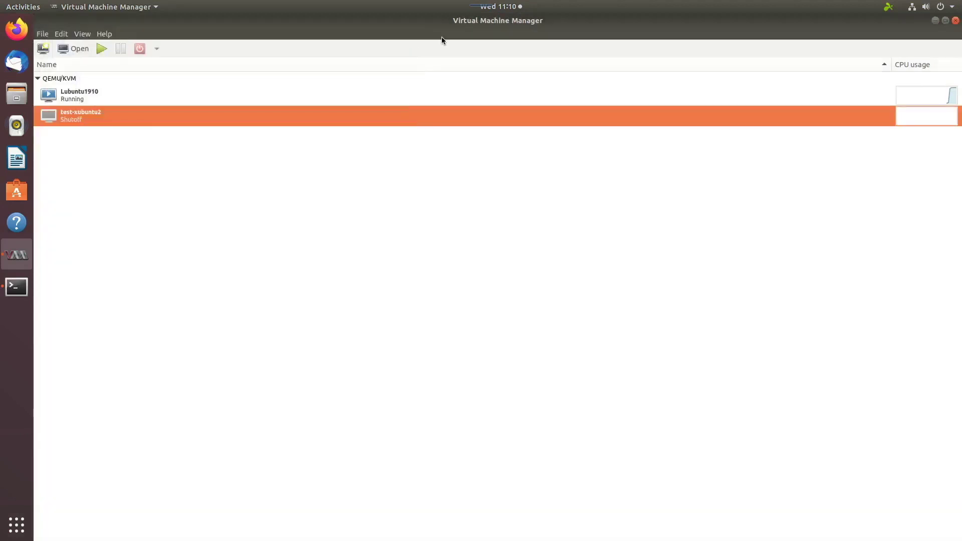
pyautogui.click(85, 94)
pyautogui.click(576, 332)
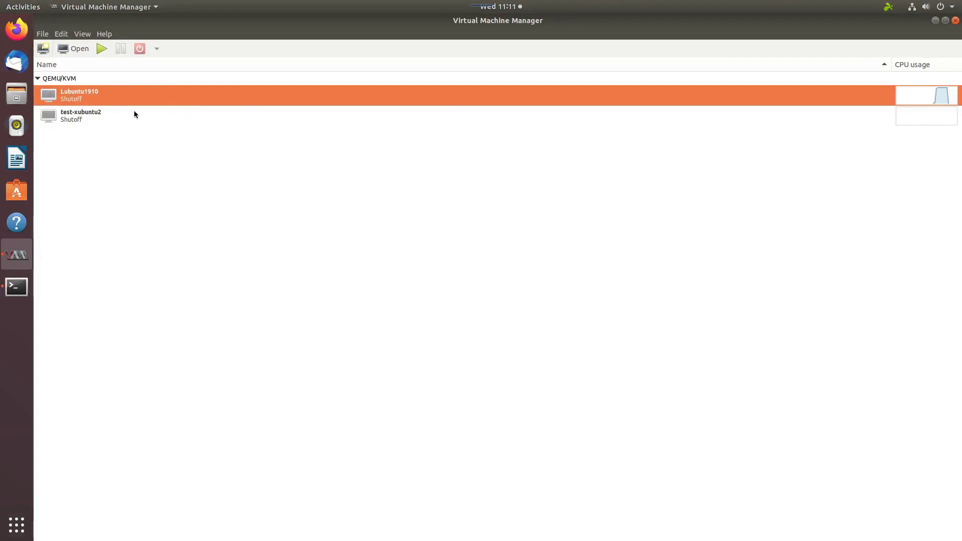
pyautogui.doubleClick(70, 95)
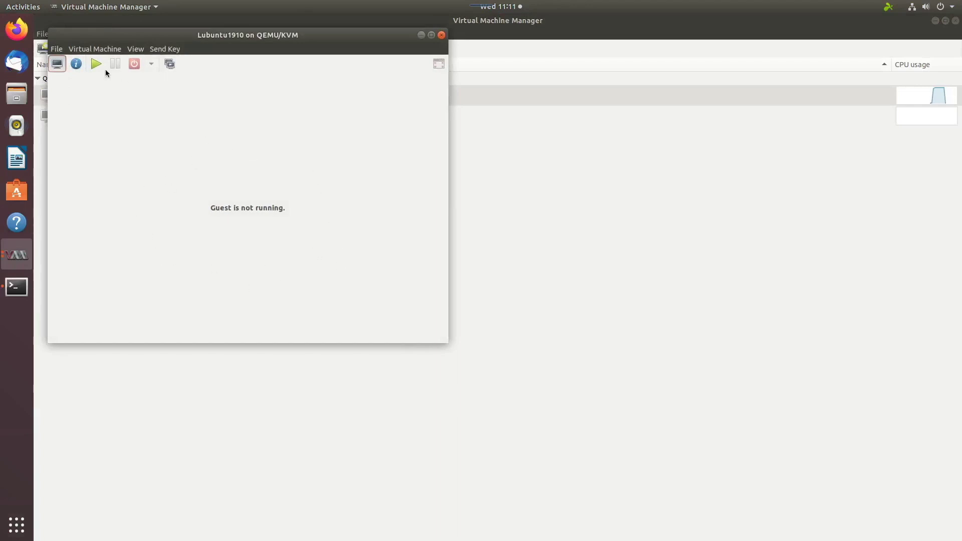
pyautogui.click(76, 67)
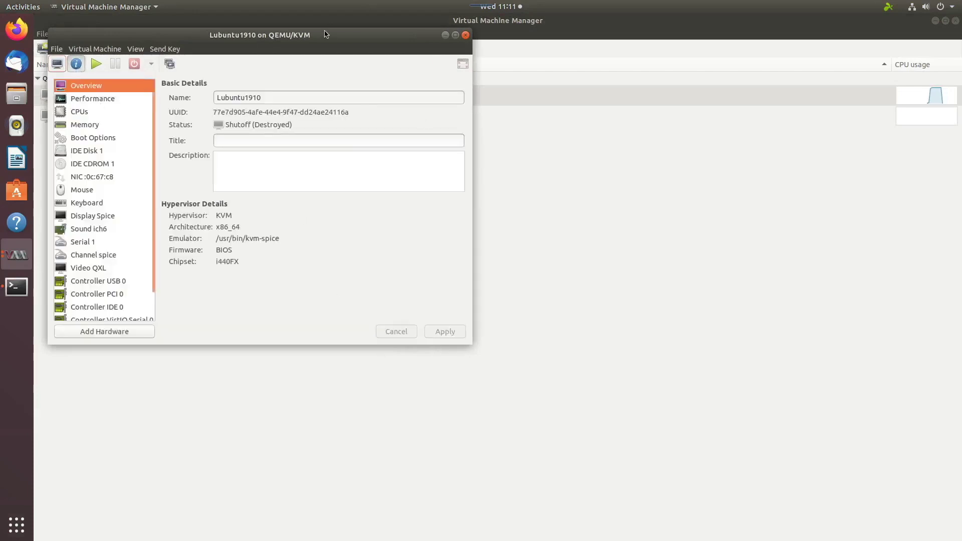
# Step: Set Lubuntu1910's maximum CPU allocation to 2 and apply it when leaving the CPU page
pyautogui.moveTo(325, 34); pyautogui.dragTo(572, 45)
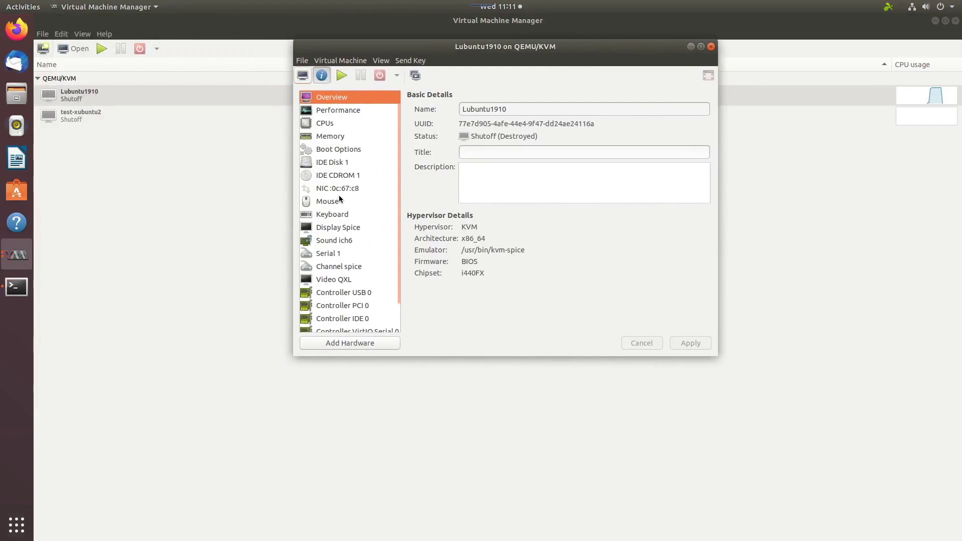
pyautogui.click(323, 113)
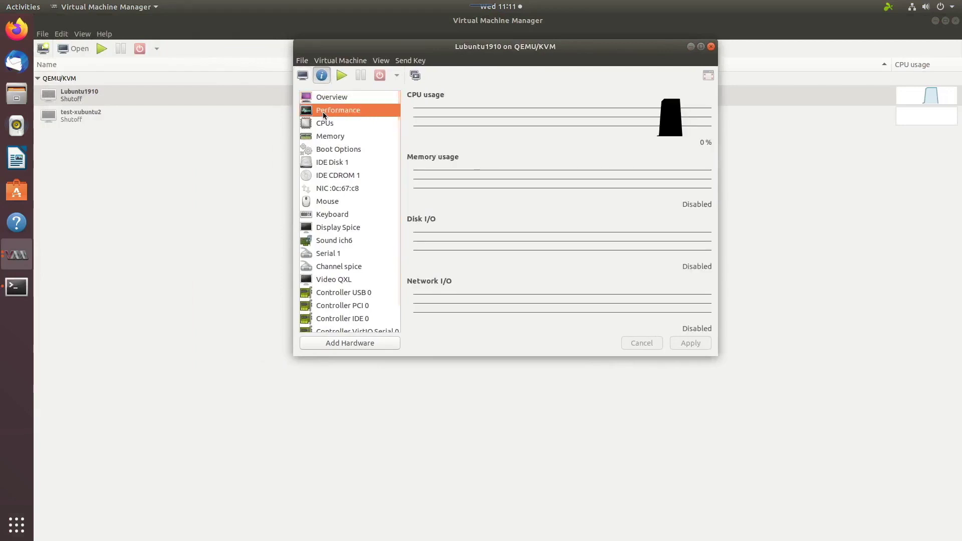
pyautogui.click(327, 127)
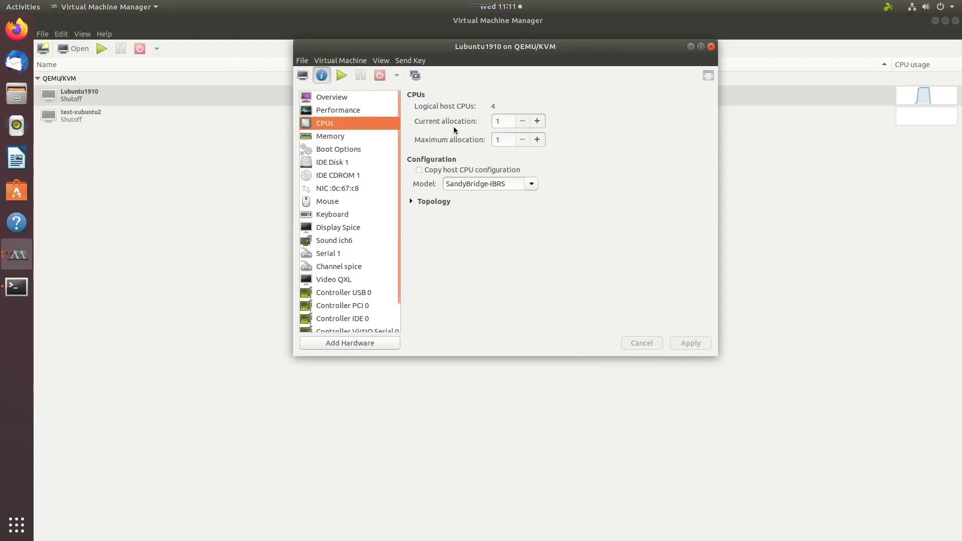
pyautogui.click(537, 140)
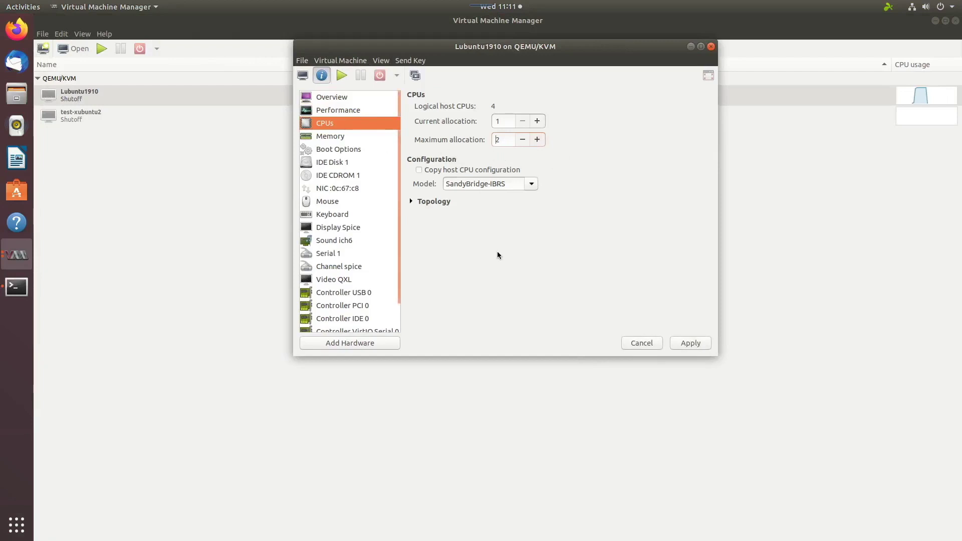
pyautogui.click(420, 172)
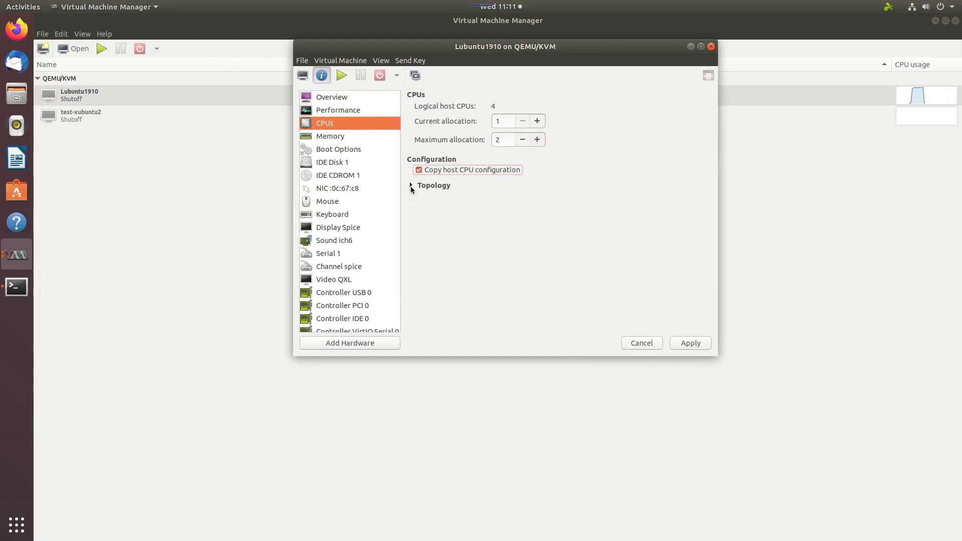
pyautogui.click(411, 186)
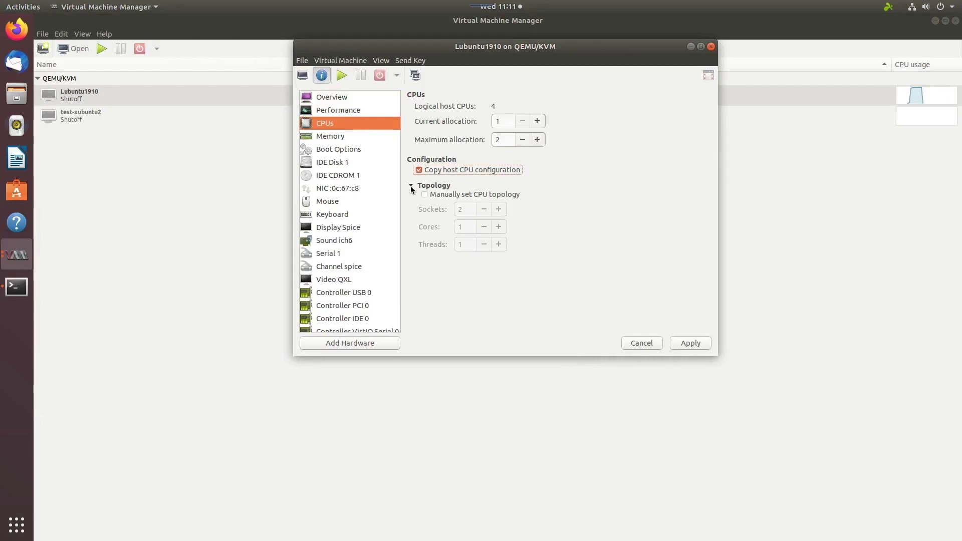
pyautogui.click(411, 186)
pyautogui.click(319, 137)
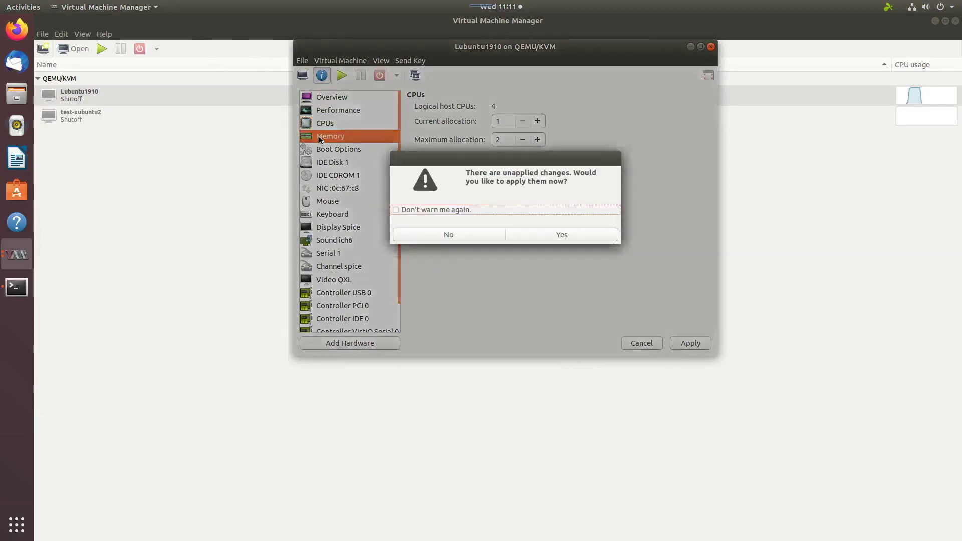
pyautogui.click(556, 233)
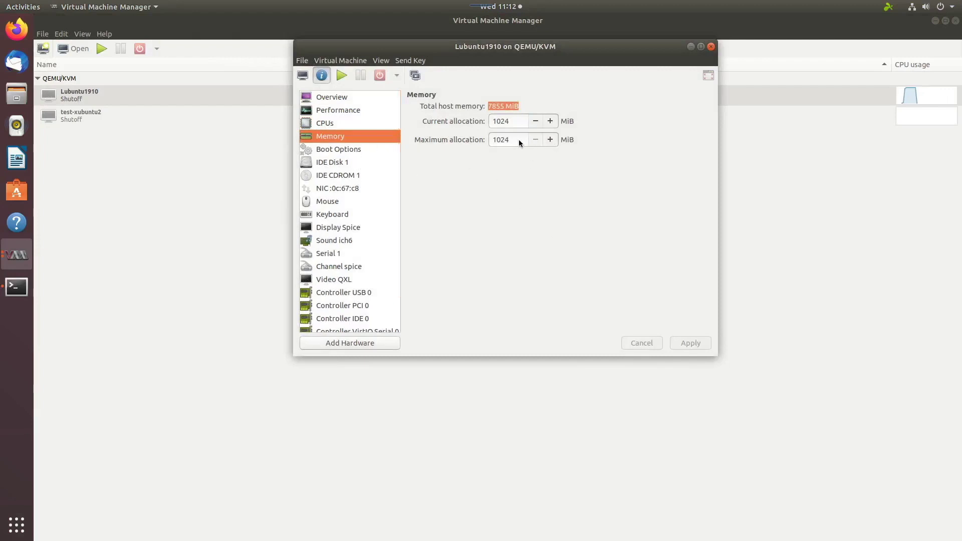
# Step: Apply a 2048 MiB maximum memory, then review boot options, disk and CD-ROM
pyautogui.doubleClick(519, 139)
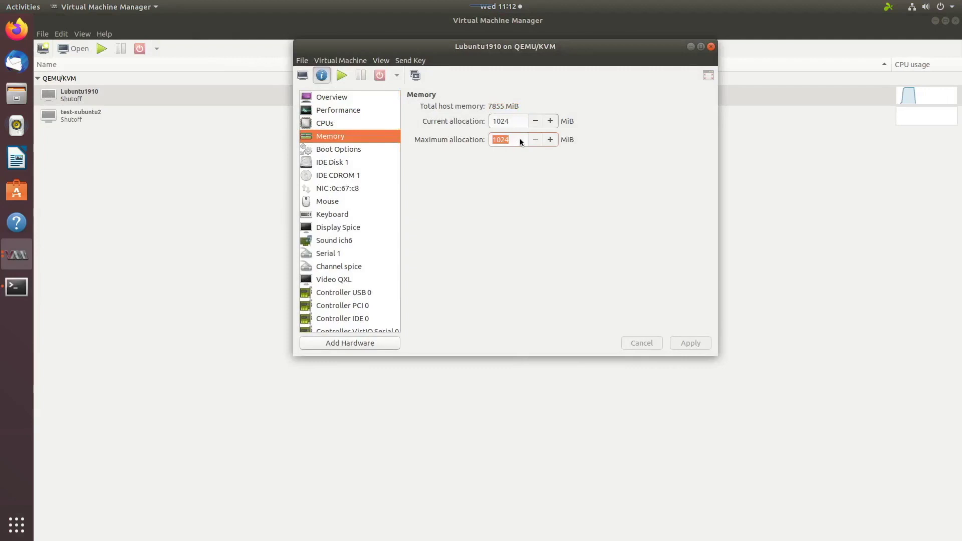
pyautogui.write('2048')
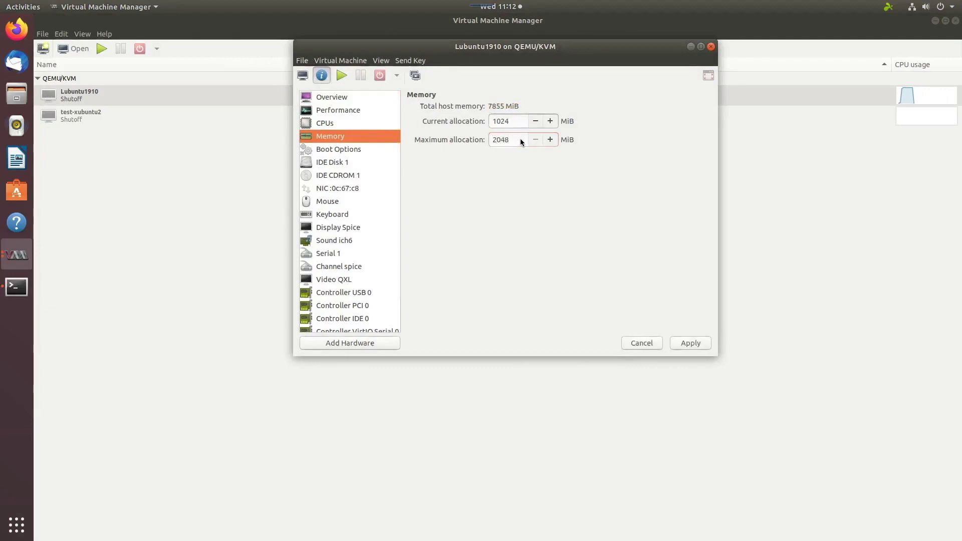
pyautogui.click(691, 344)
pyautogui.click(334, 149)
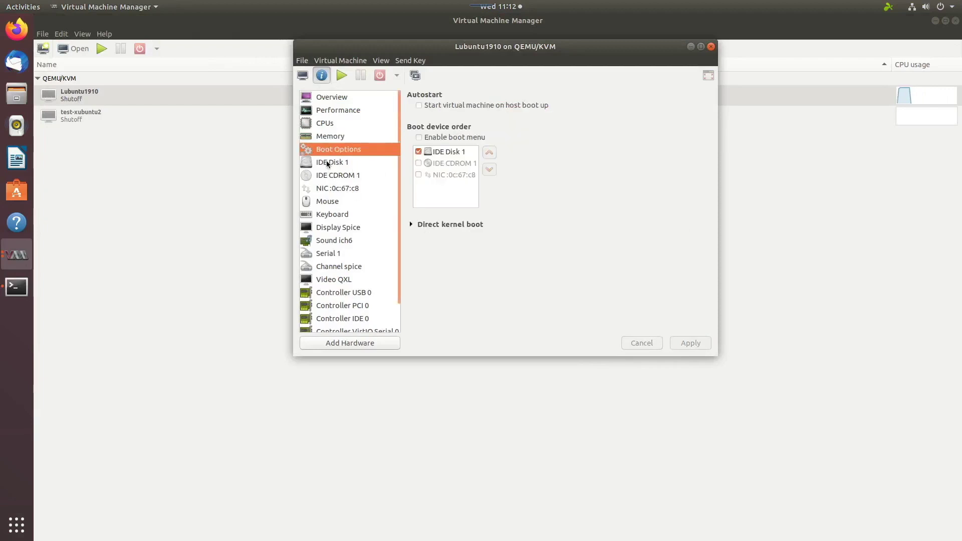
pyautogui.click(326, 164)
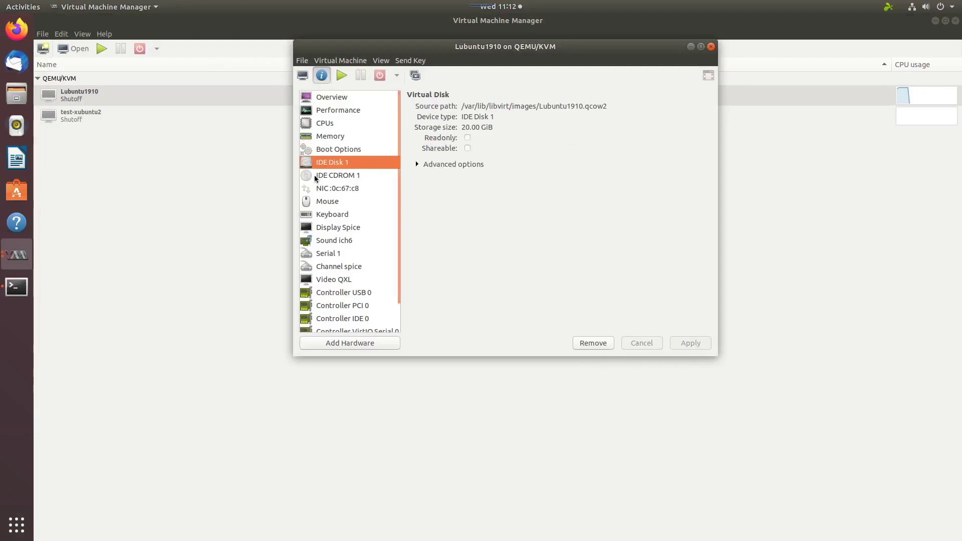
pyautogui.click(316, 178)
# Step: On the NIC, try a shared device source, then restore the default NAT network
pyautogui.click(334, 190)
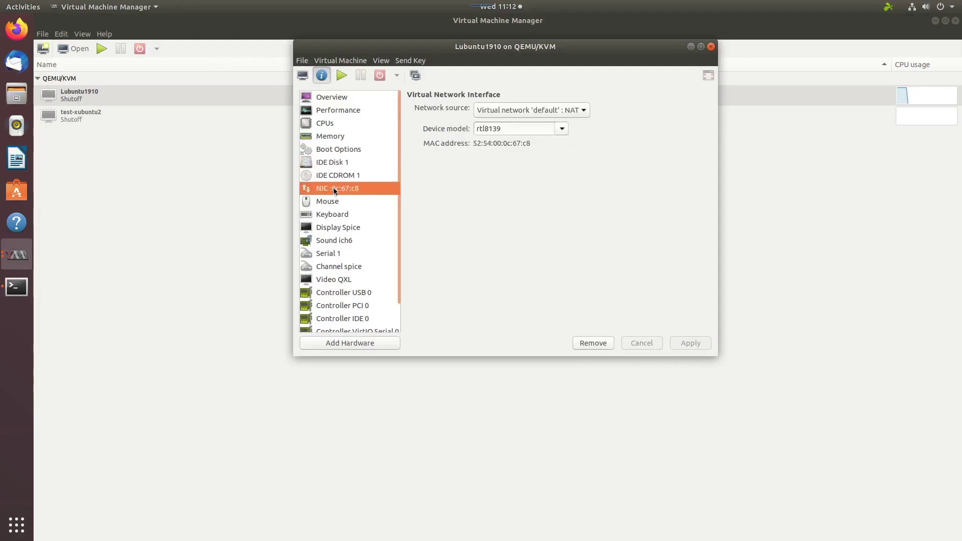
pyautogui.click(585, 110)
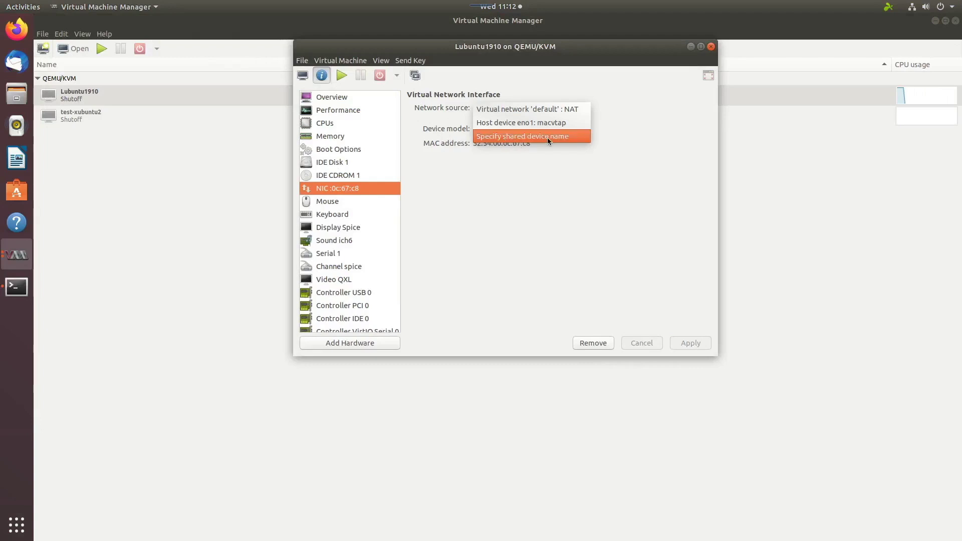
pyautogui.click(560, 137)
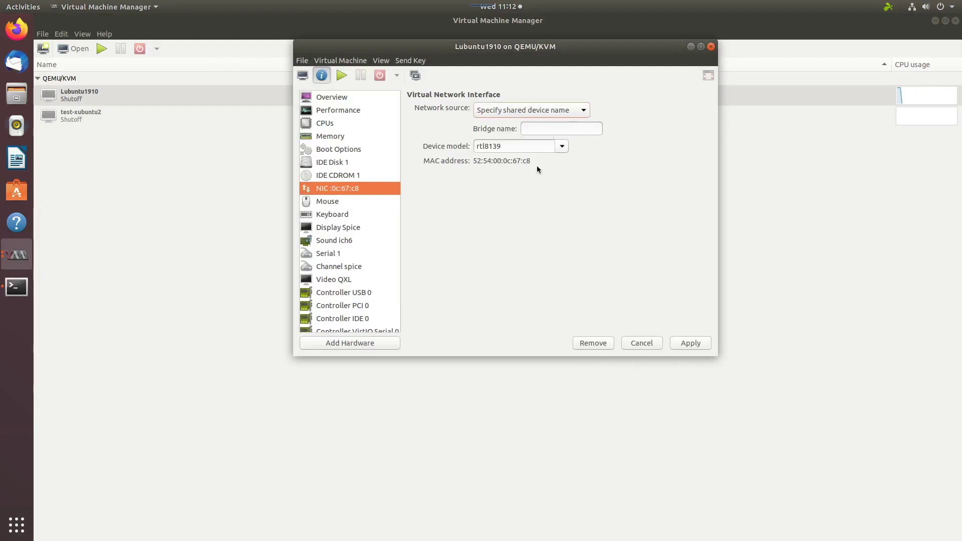
pyautogui.click(568, 113)
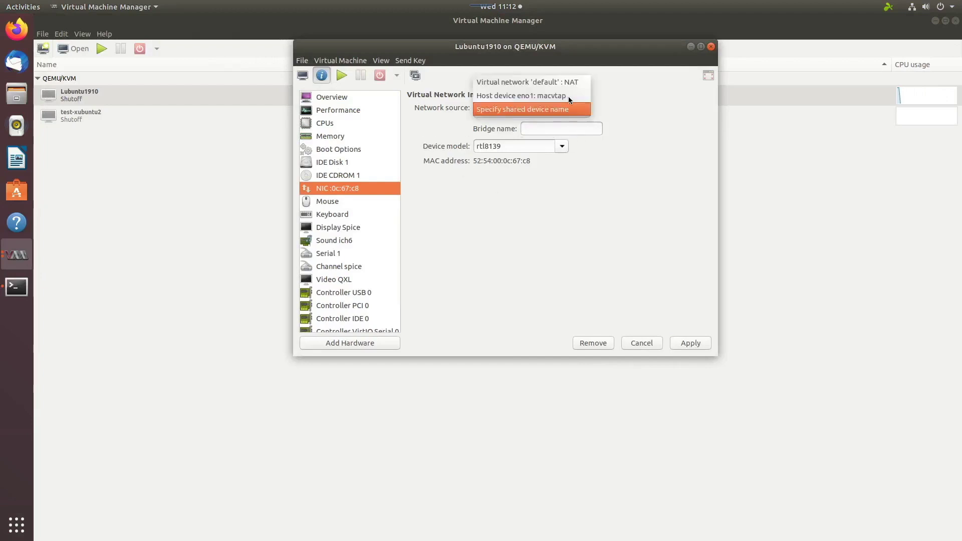
pyautogui.click(568, 83)
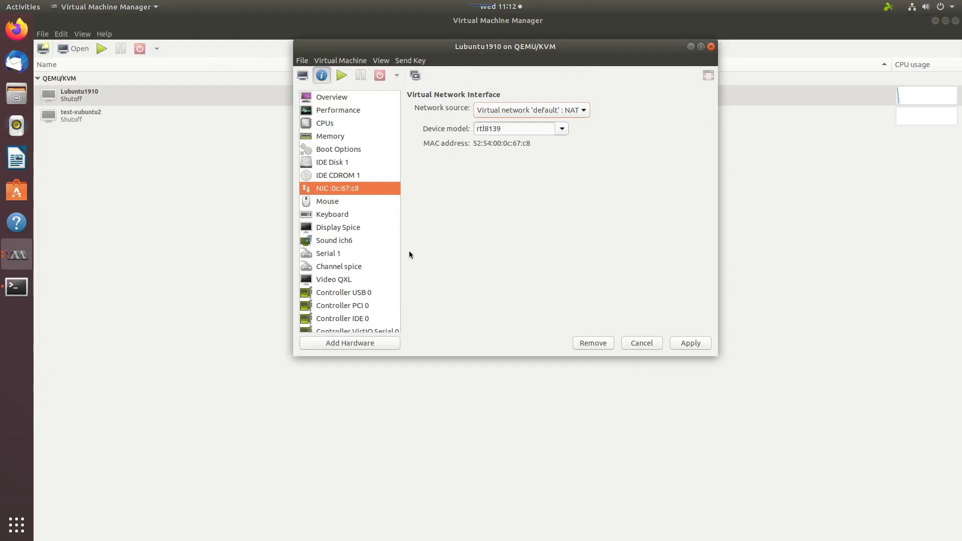
pyautogui.click(318, 203)
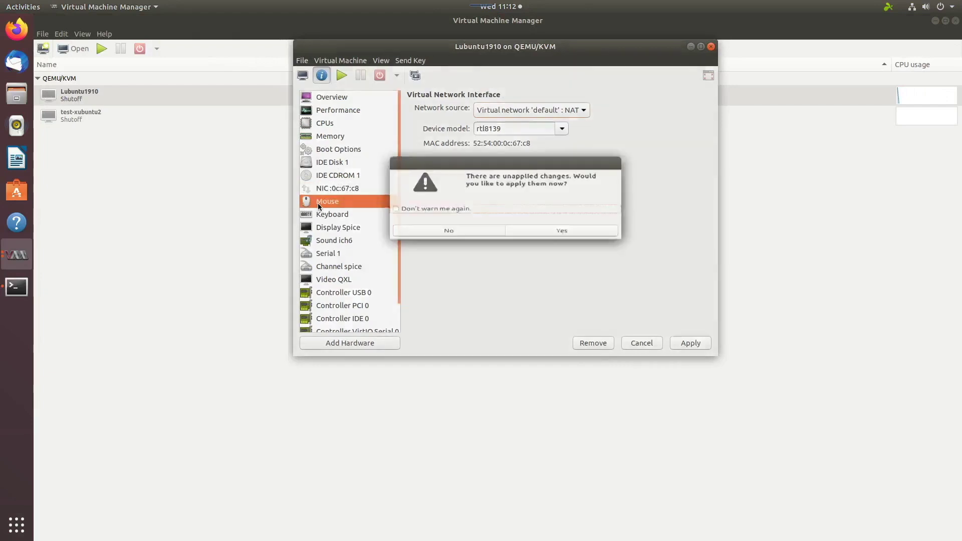
# Step: Accept the pending network change, then change the display type from Spice to VNC server and apply
pyautogui.click(574, 234)
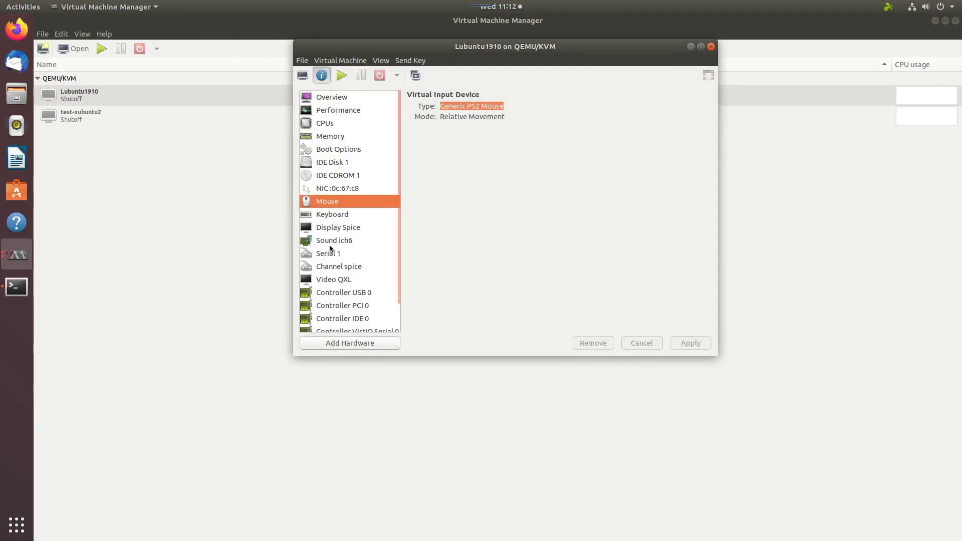
pyautogui.click(321, 216)
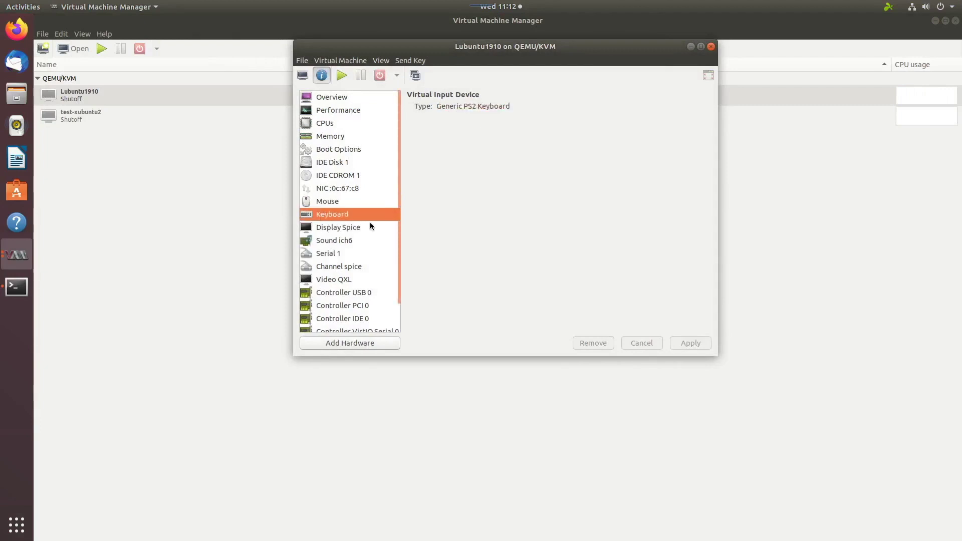
pyautogui.click(348, 228)
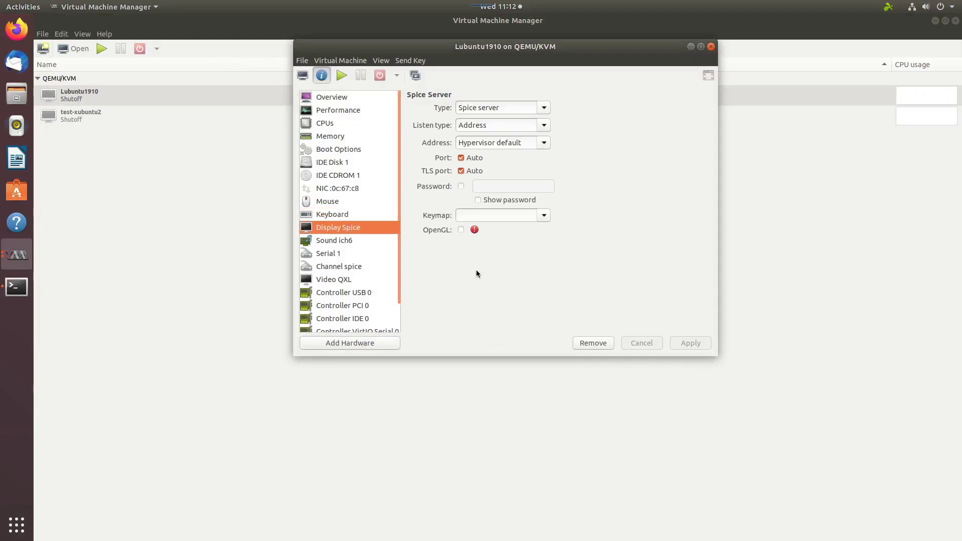
pyautogui.click(545, 109)
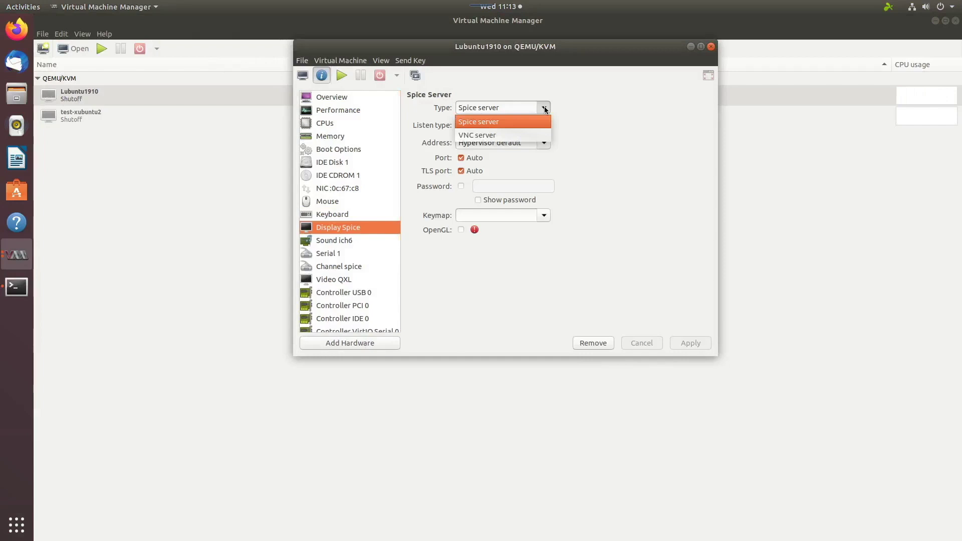
pyautogui.click(531, 137)
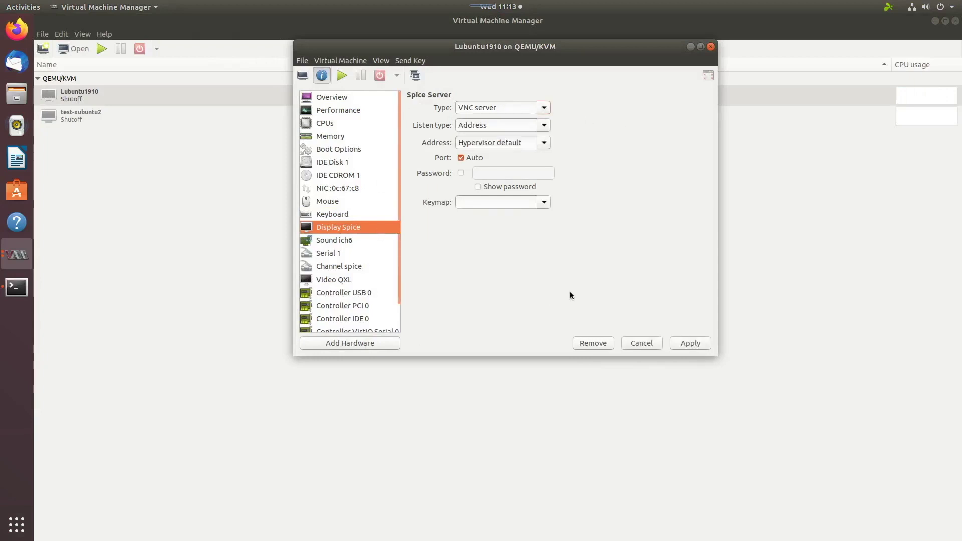
pyautogui.click(319, 243)
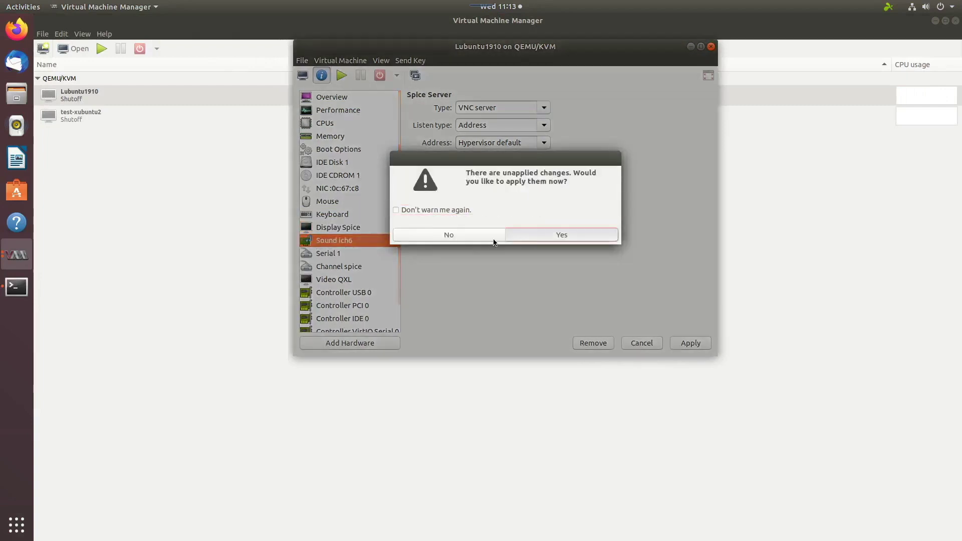
pyautogui.click(508, 239)
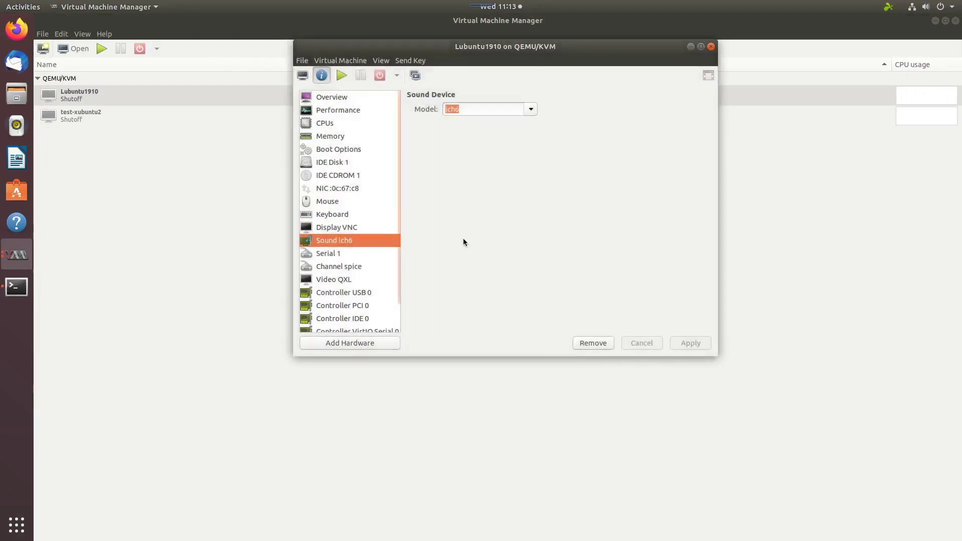
# Step: Review the sound, serial, Channel spice and video devices, leaving sound and video (QXL) unchanged
pyautogui.click(532, 109)
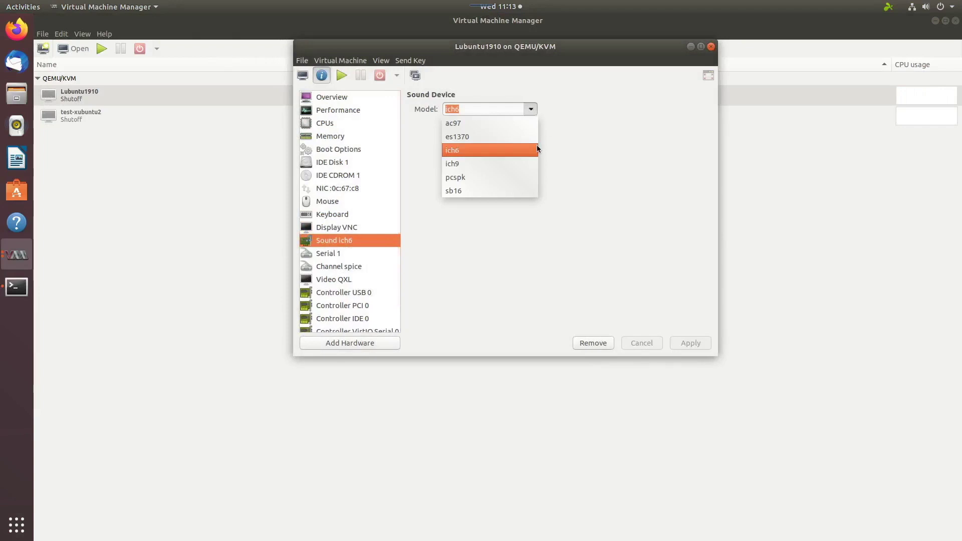
pyautogui.click(620, 137)
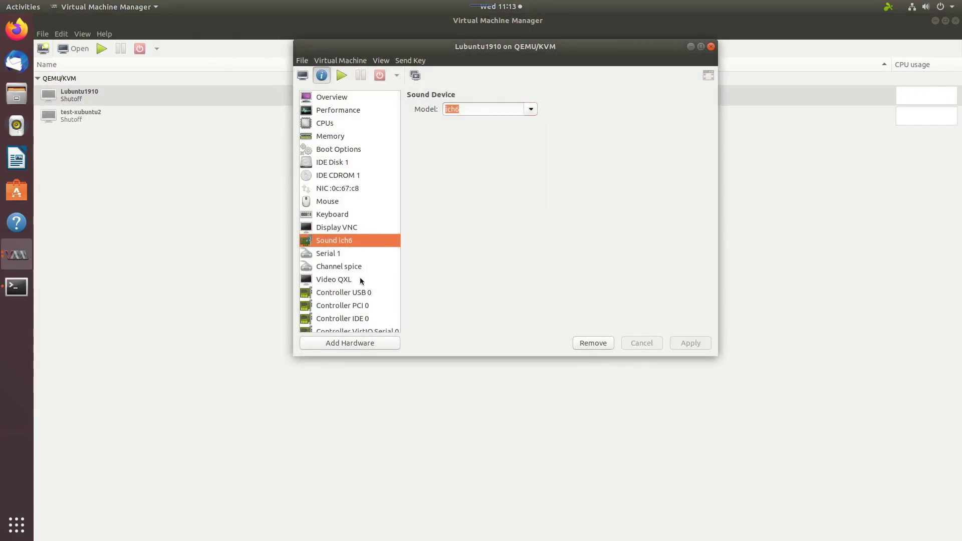
pyautogui.click(394, 257)
pyautogui.click(317, 267)
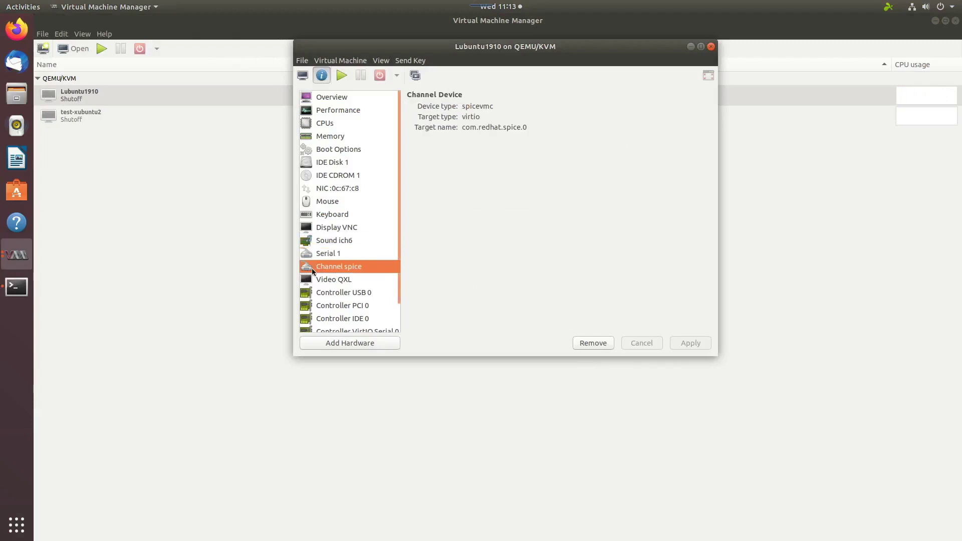
pyautogui.click(320, 280)
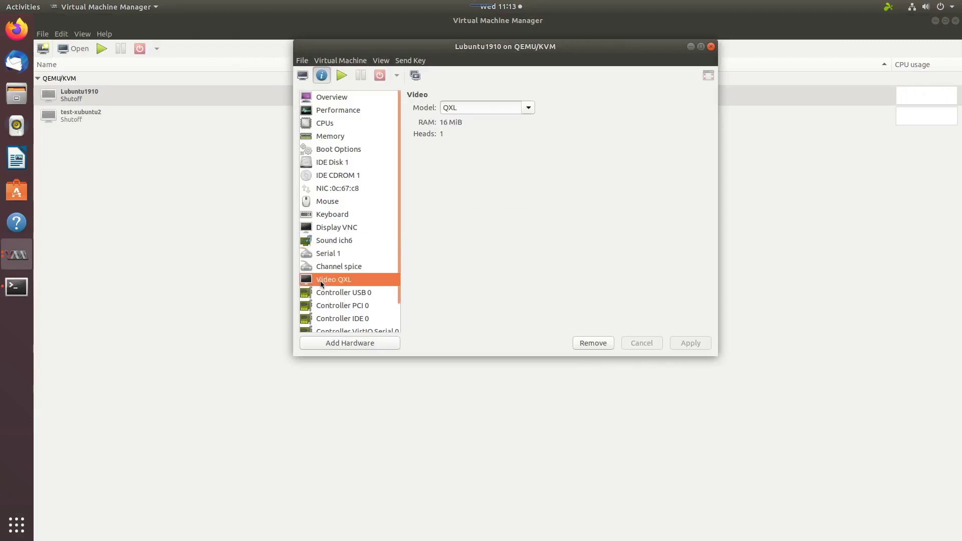
pyautogui.click(530, 107)
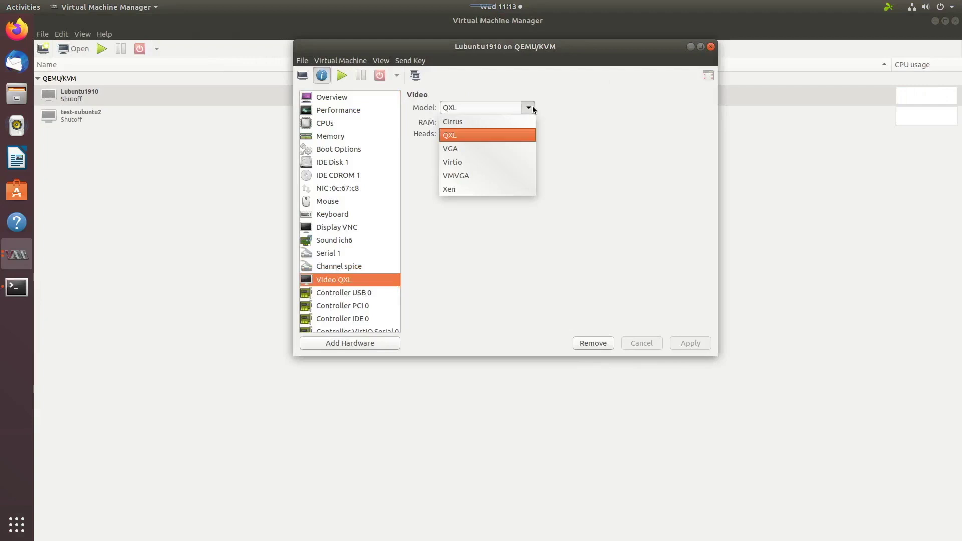
pyautogui.click(599, 149)
pyautogui.scroll(-1, 375, 259)
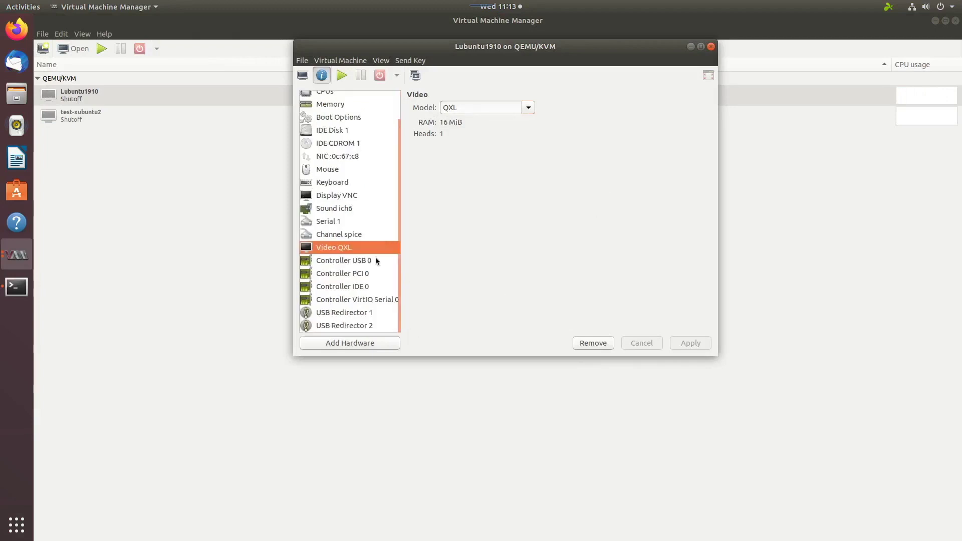